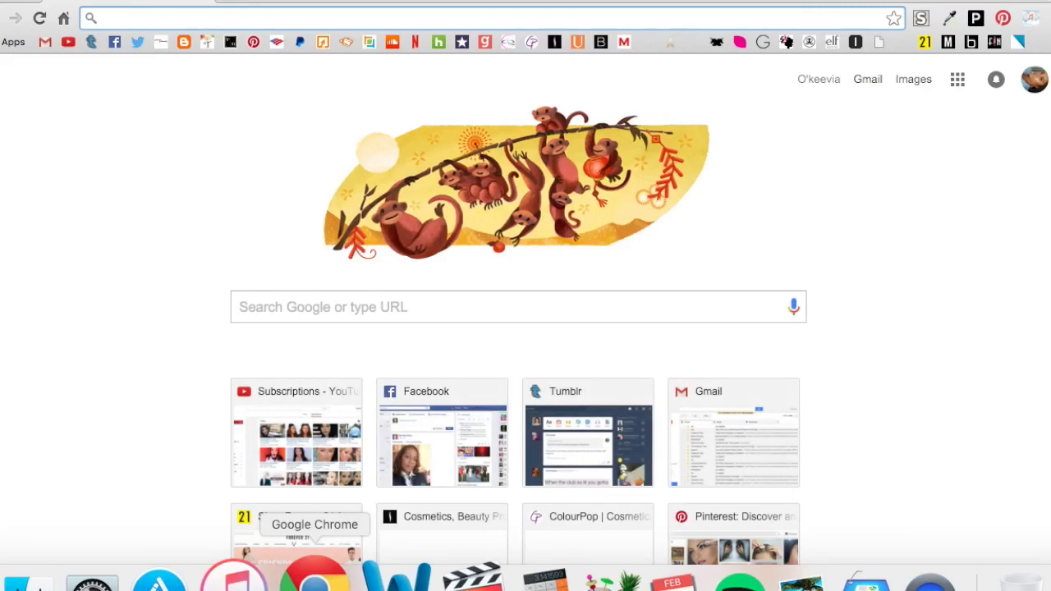
# Step: Open the ProIntro: Hipster plugin page on store.pixelfilmstudios.com and preview its demo video
pyautogui.write('pix')
pyautogui.press('Return')
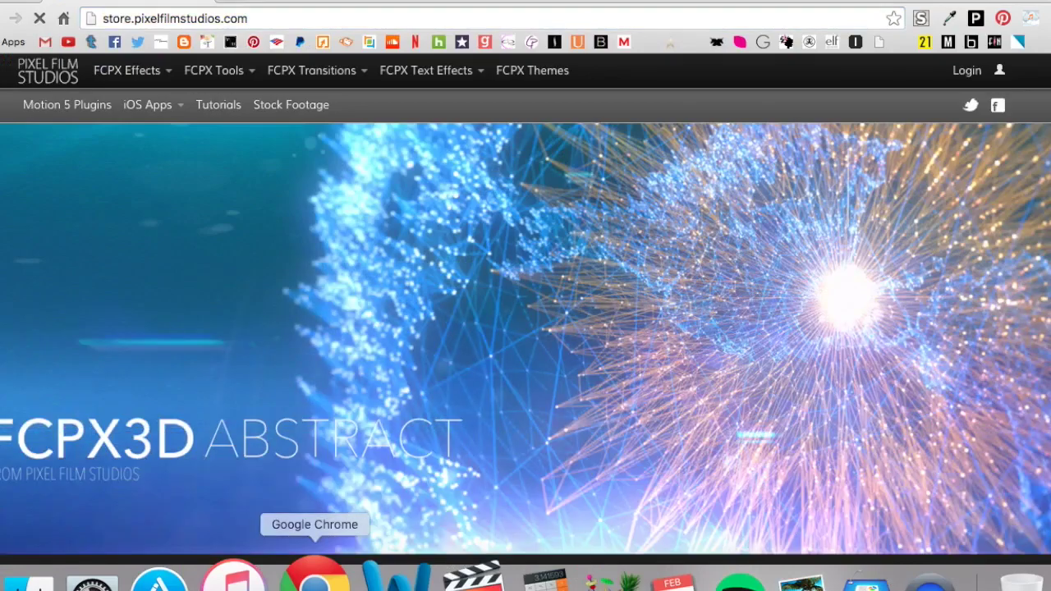
pyautogui.click(470, 78)
pyautogui.moveTo(439, 174)
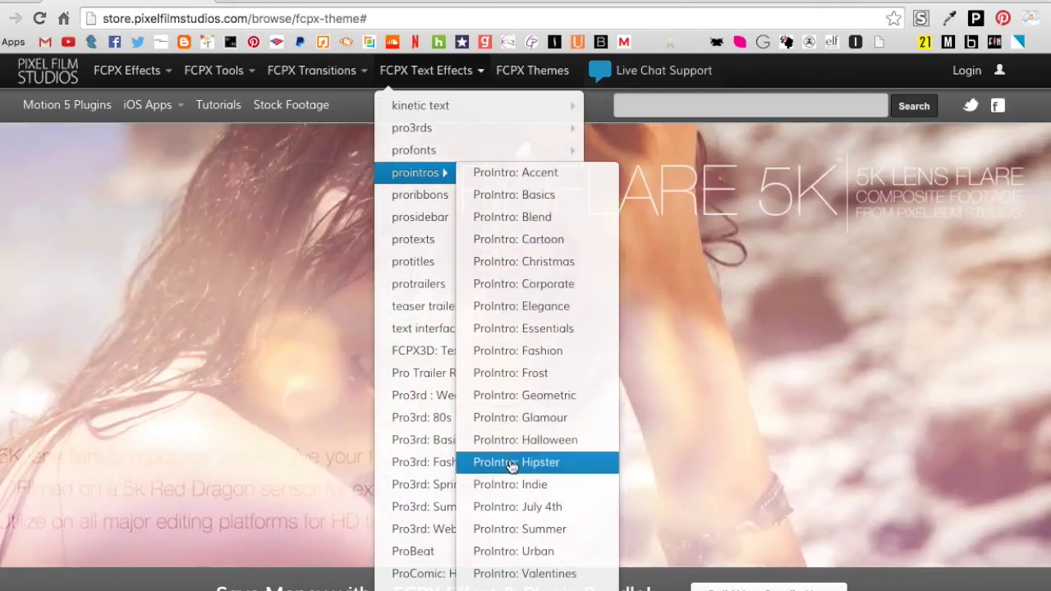
pyautogui.click(511, 464)
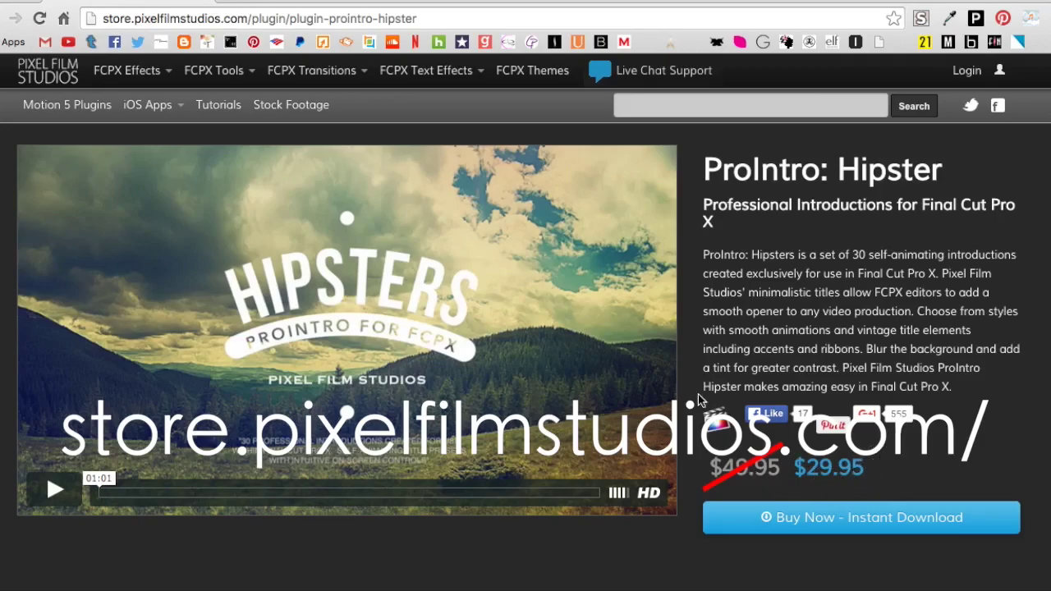
pyautogui.click(59, 489)
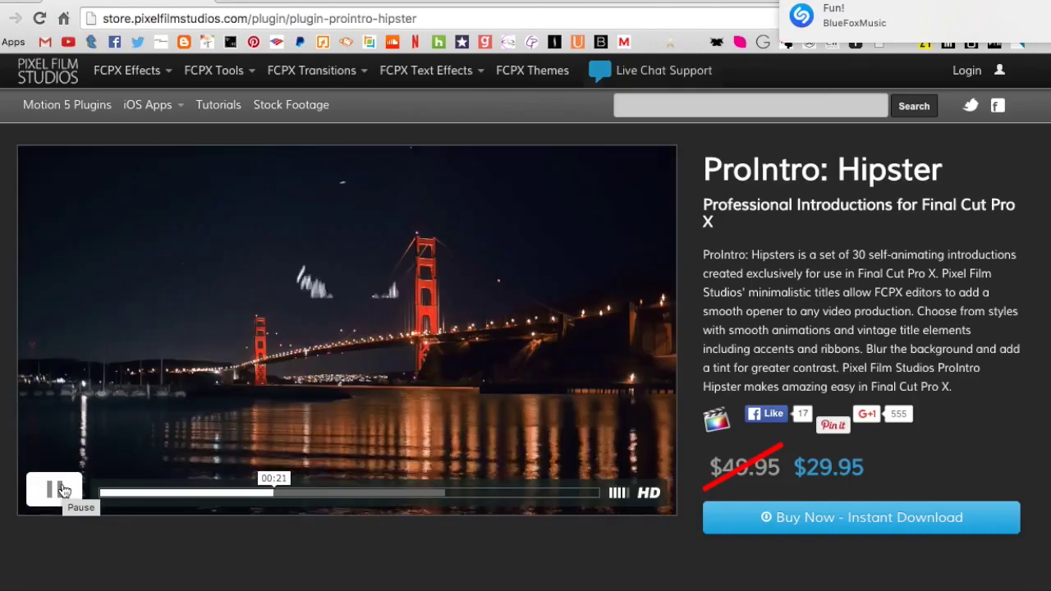
pyautogui.click(63, 490)
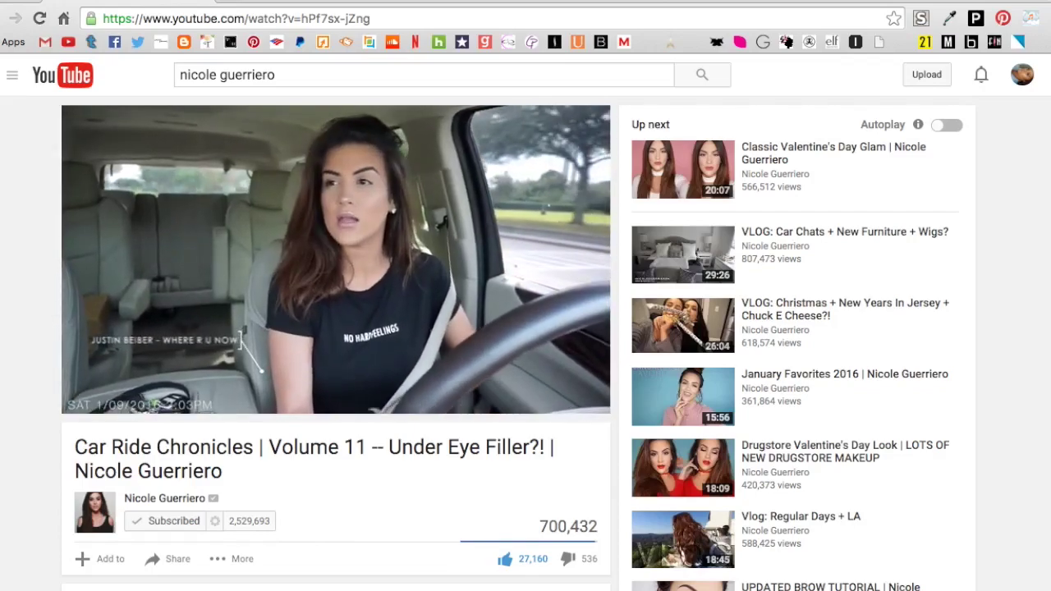
# Step: Play the Car Ride Chronicles video on YouTube to examine its on-screen song credit with the bracket and line
pyautogui.click(363, 269)
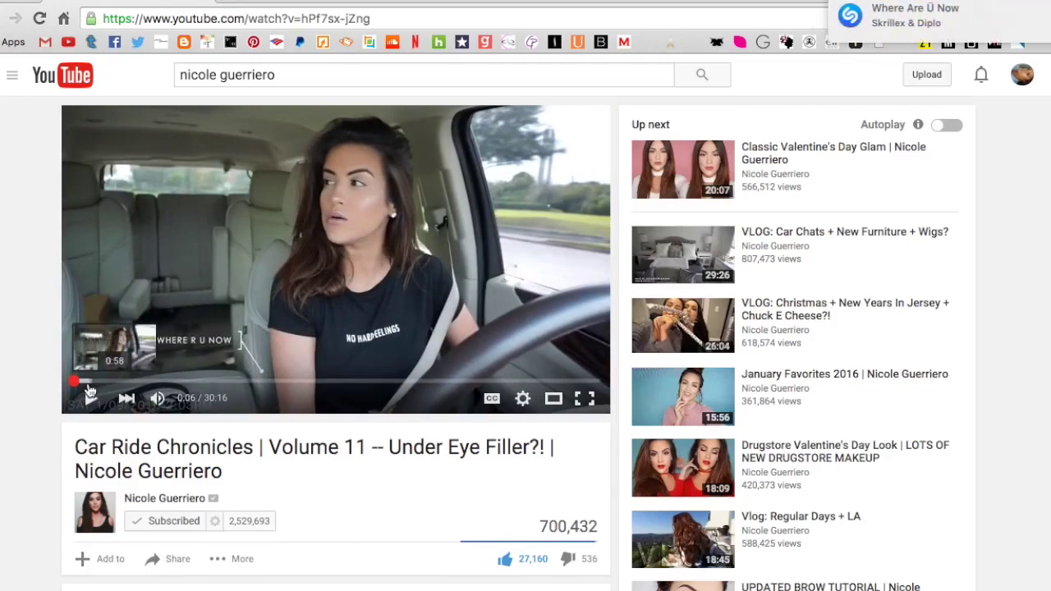
pyautogui.click(354, 285)
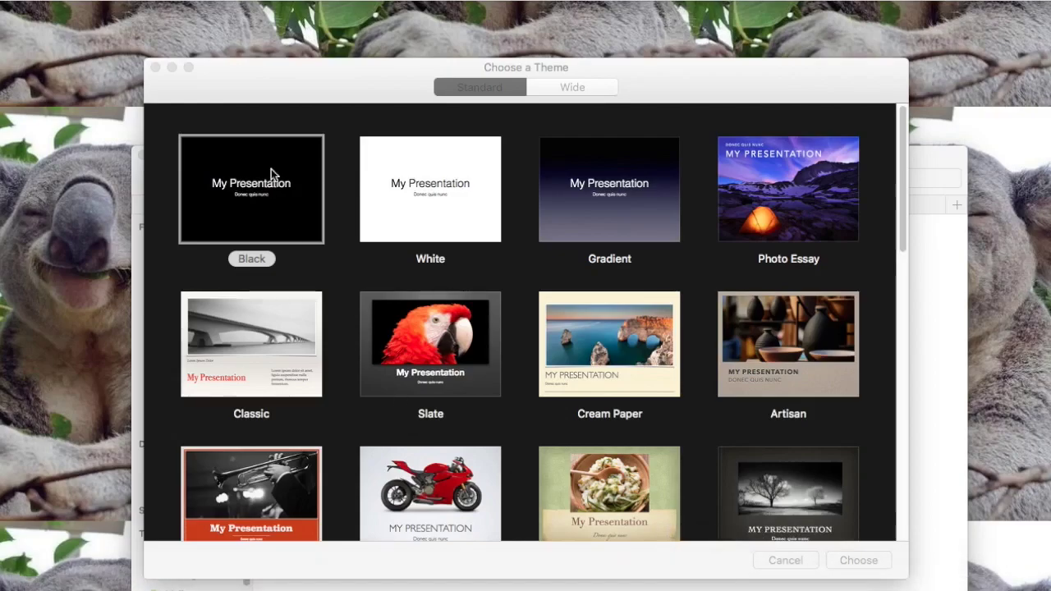
# Step: Create a new standard-format Keynote presentation with the Black theme
pyautogui.click(272, 175)
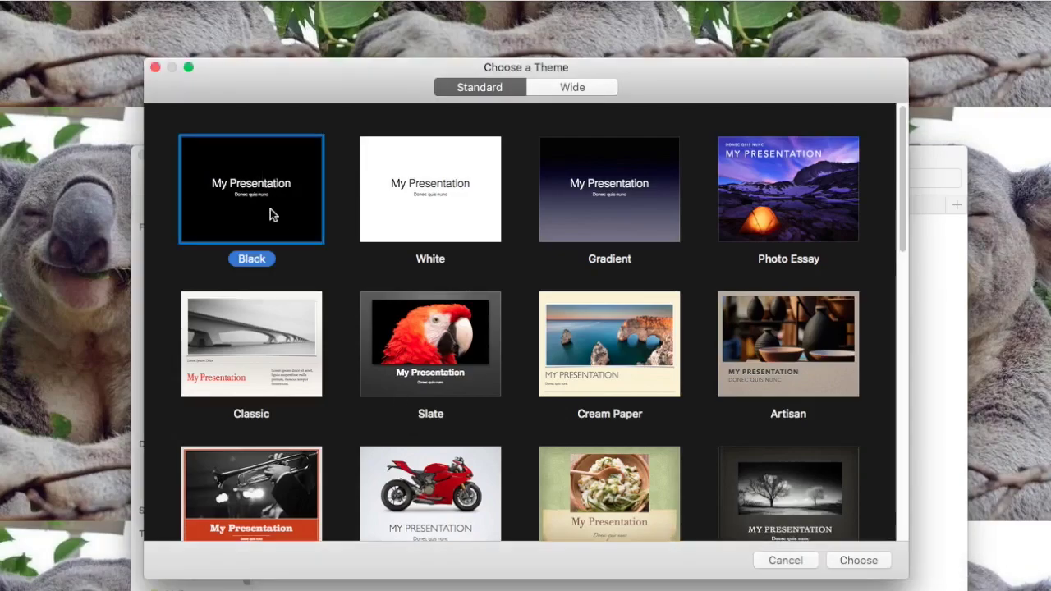
pyautogui.doubleClick(270, 209)
pyautogui.click(6, 12)
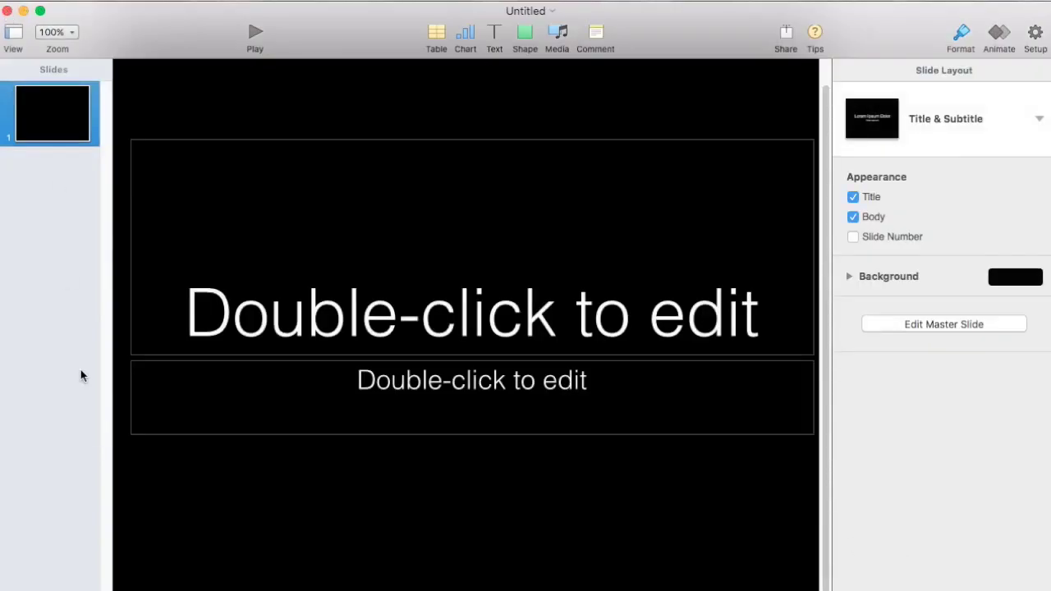
pyautogui.click(6, 12)
pyautogui.click(821, 575)
# Step: Set the slide's background colour to light green
pyautogui.click(962, 33)
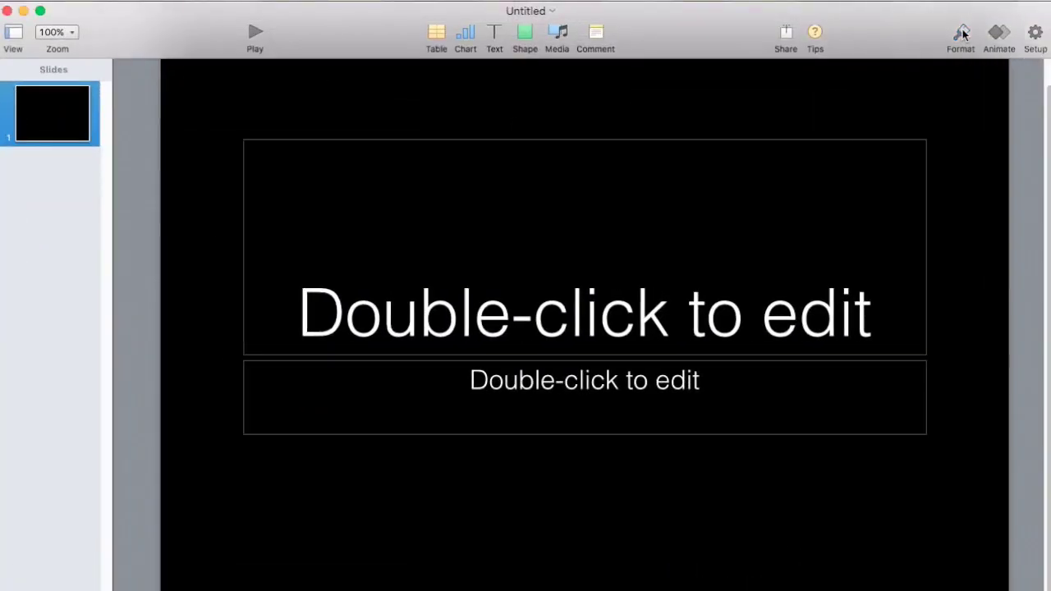
pyautogui.click(962, 33)
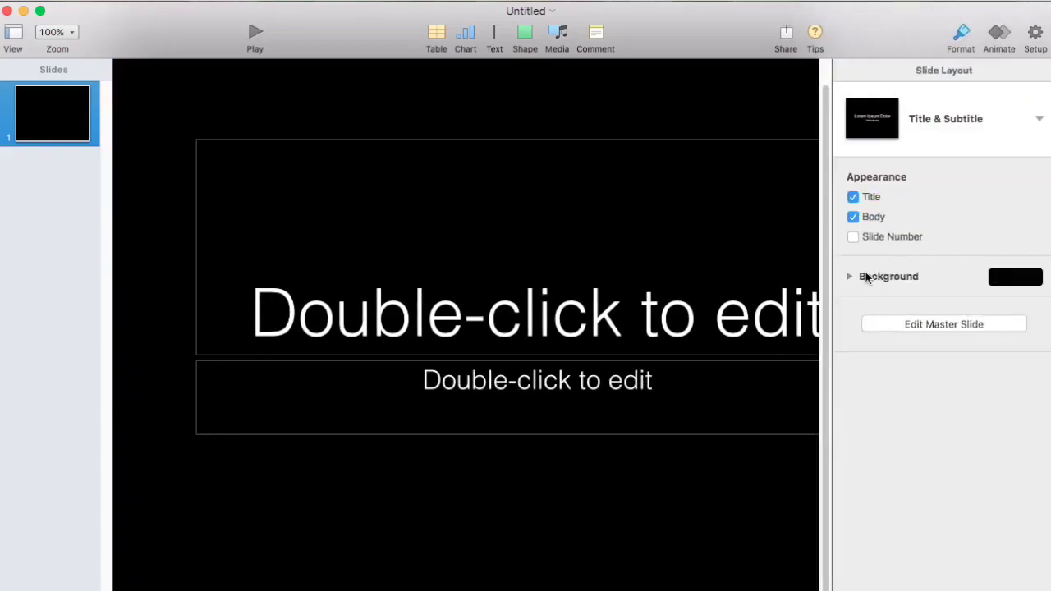
pyautogui.click(1011, 277)
pyautogui.click(928, 373)
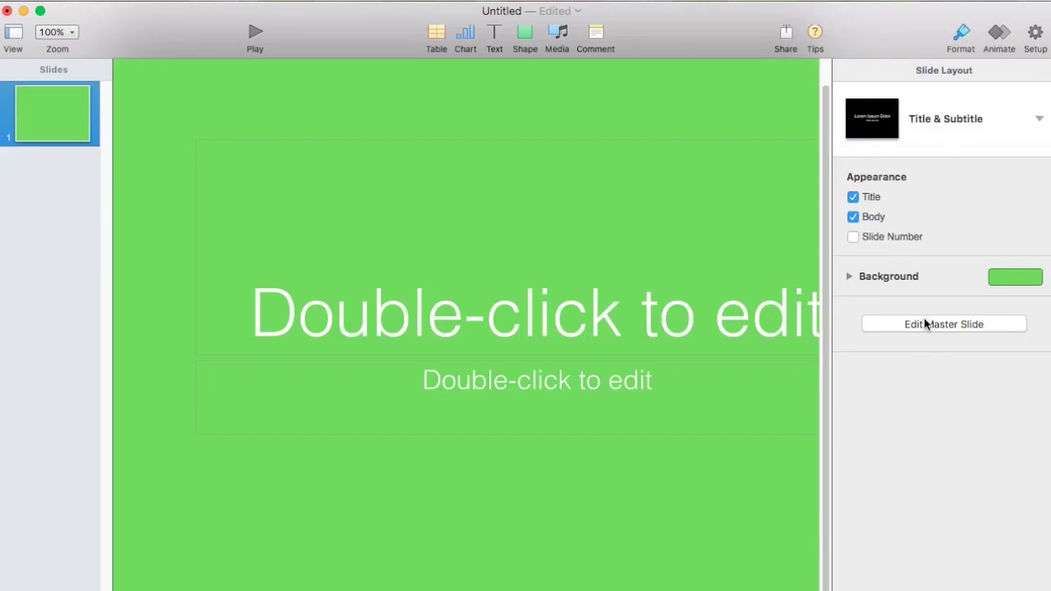
pyautogui.click(1011, 122)
pyautogui.click(1011, 122)
# Step: Set a custom slide size of 1350 pts wide by 760 pts high
pyautogui.click(1048, 23)
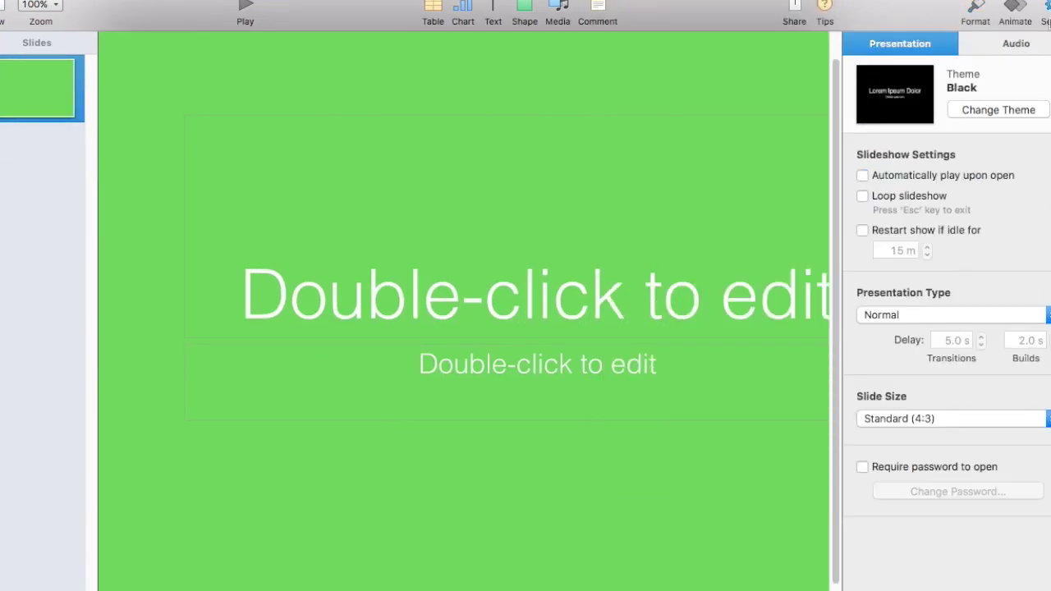
pyautogui.click(936, 420)
pyautogui.click(957, 460)
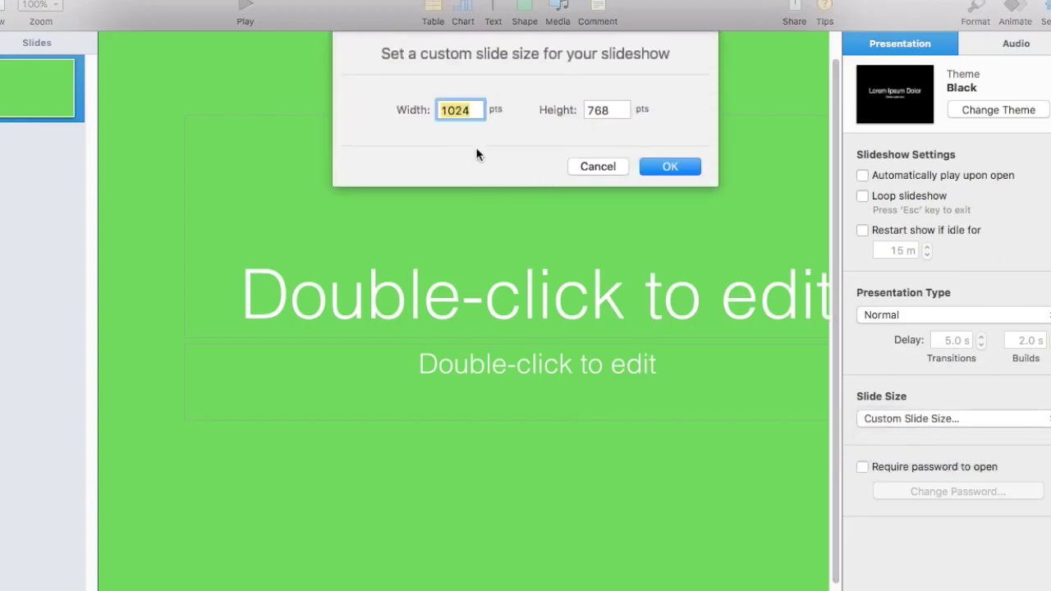
pyautogui.click(465, 112)
pyautogui.doubleClick(465, 111)
pyautogui.write('135')
pyautogui.click(612, 114)
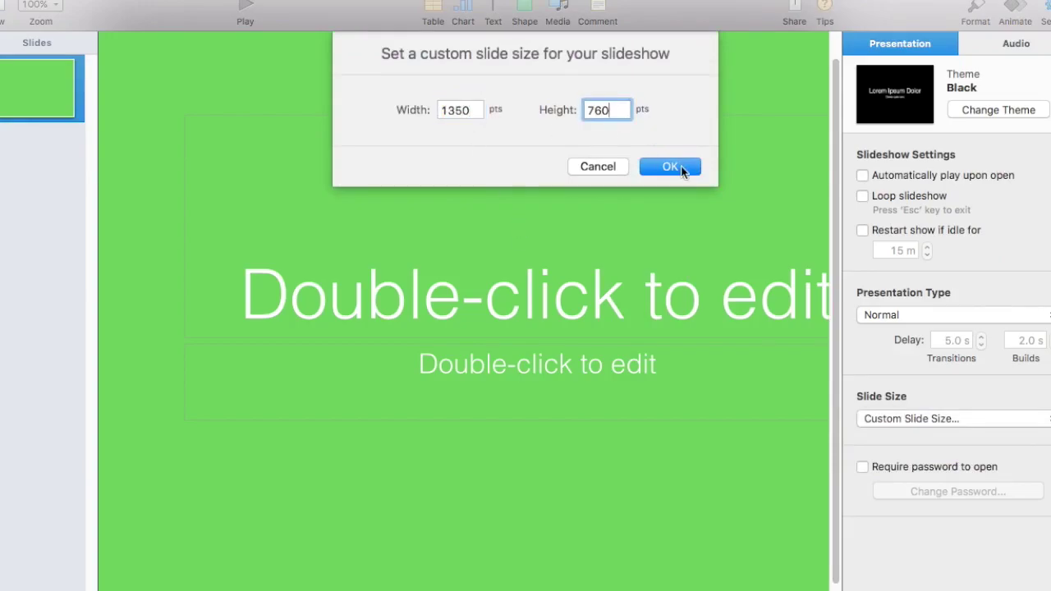
pyautogui.click(671, 166)
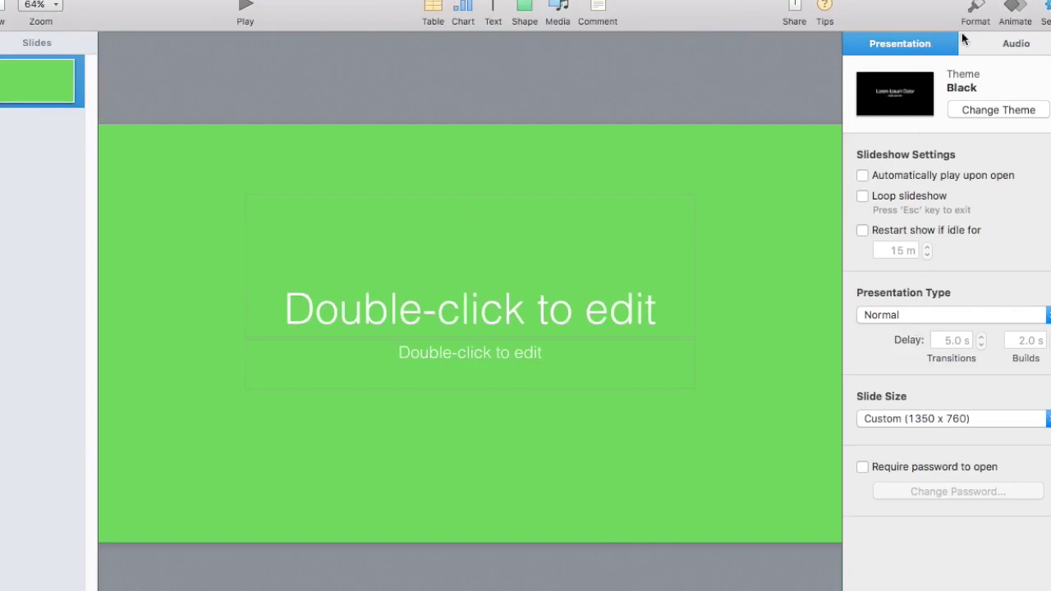
# Step: Try a darker green slide background and switch it back to light green
pyautogui.click(973, 10)
pyautogui.click(1018, 257)
pyautogui.click(948, 383)
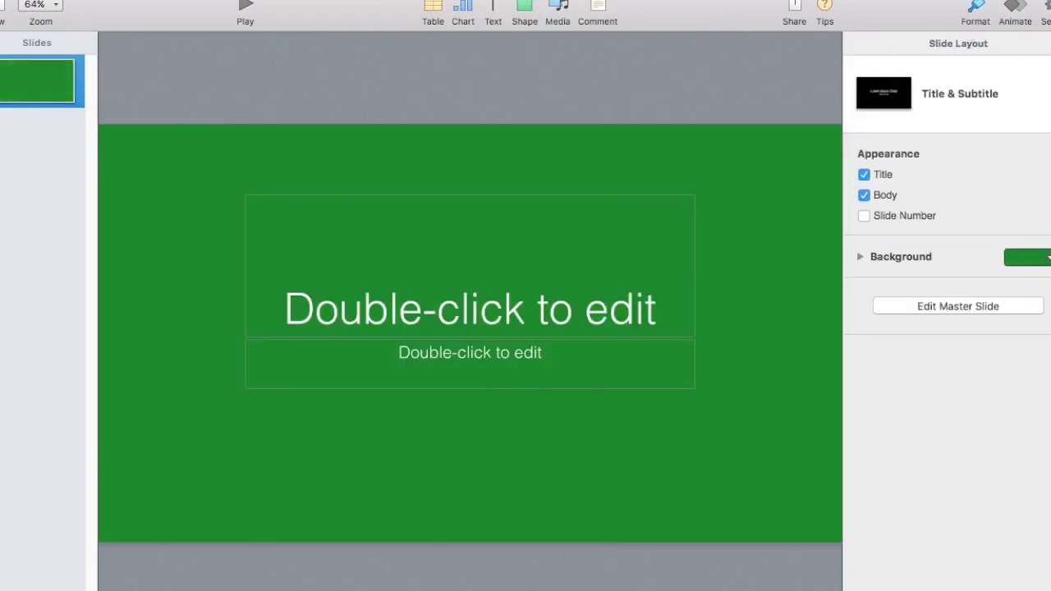
pyautogui.click(1026, 257)
pyautogui.click(939, 354)
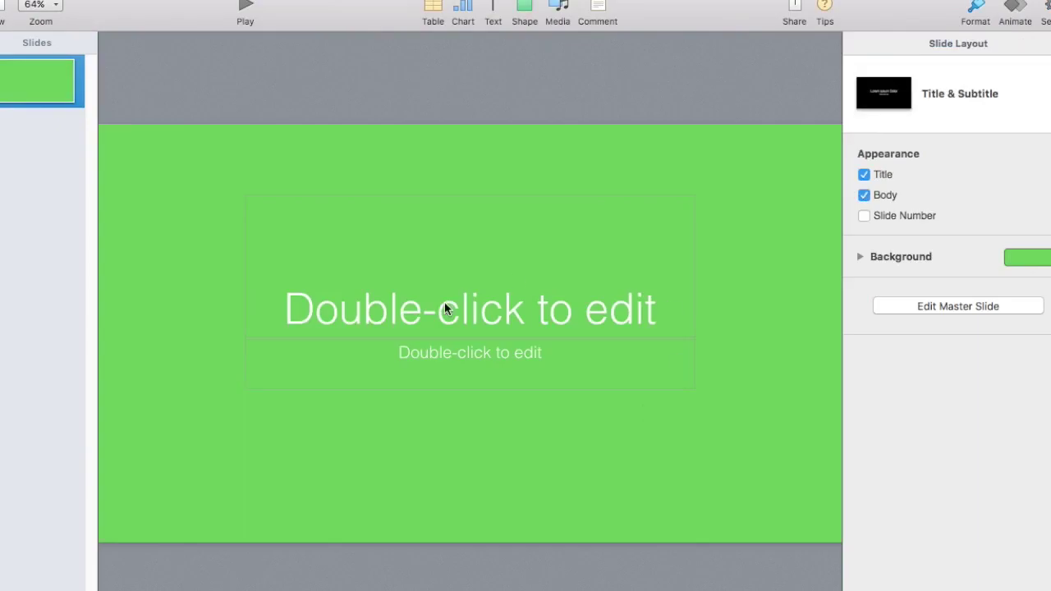
# Step: Delete the title and subtitle placeholders from the slide
pyautogui.rightClick(423, 210)
pyautogui.click(486, 312)
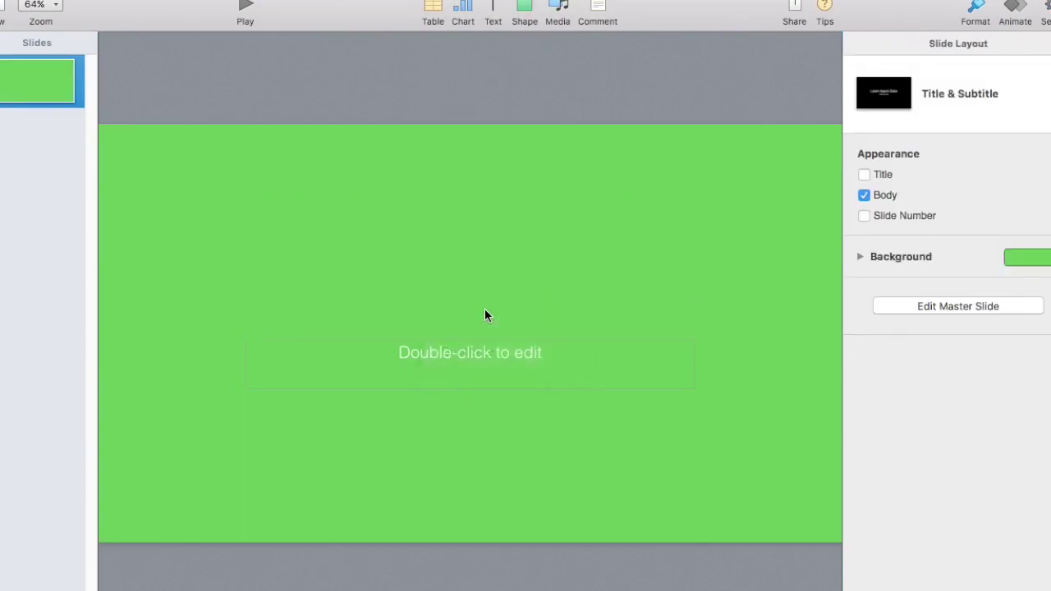
pyautogui.rightClick(471, 338)
pyautogui.click(518, 429)
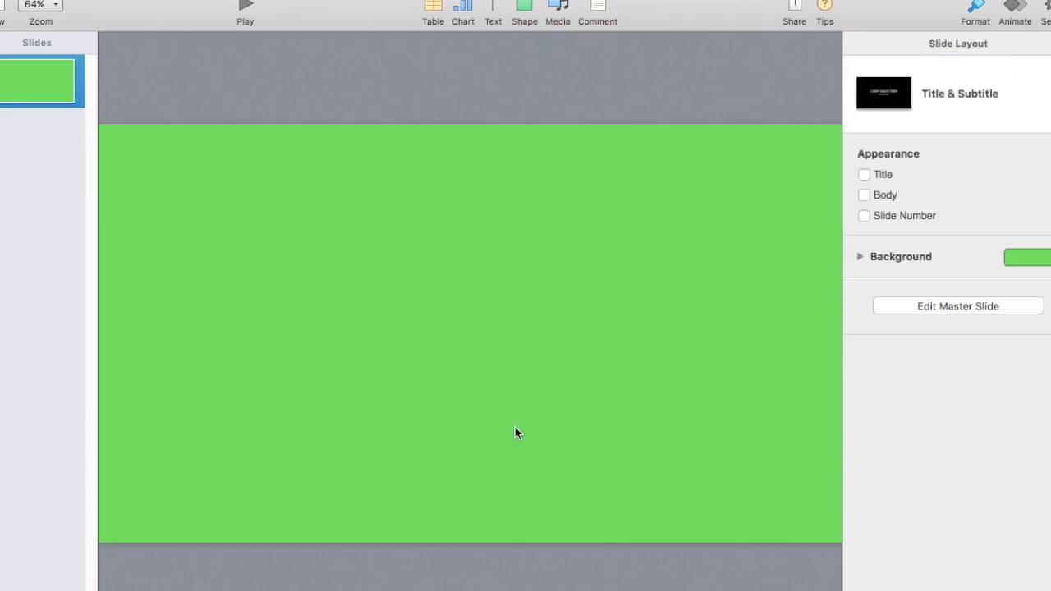
# Step: Browse the shape styles and insert a curved line from the first set
pyautogui.click(524, 12)
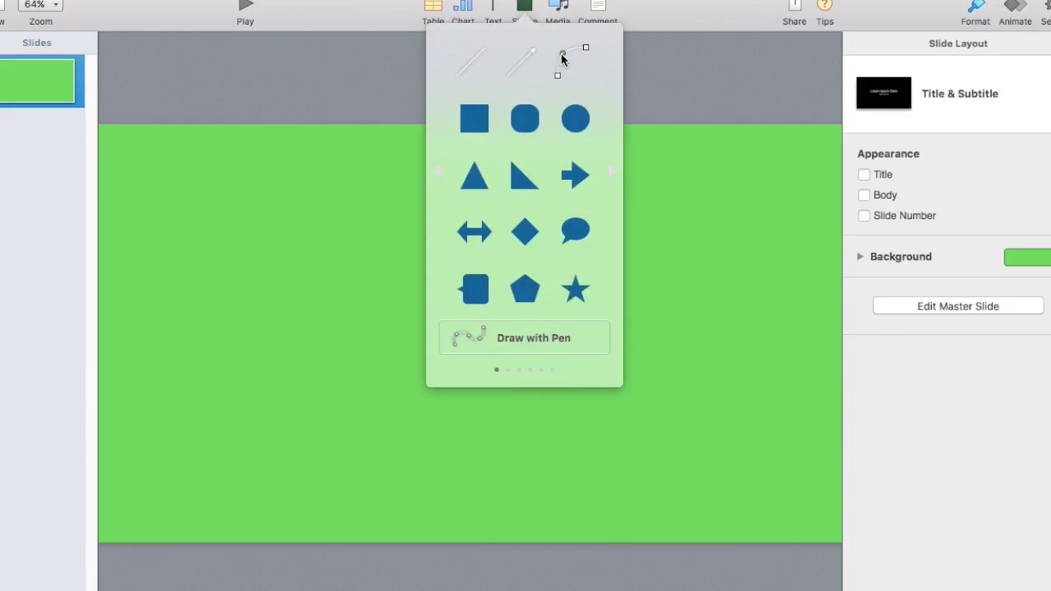
pyautogui.click(507, 371)
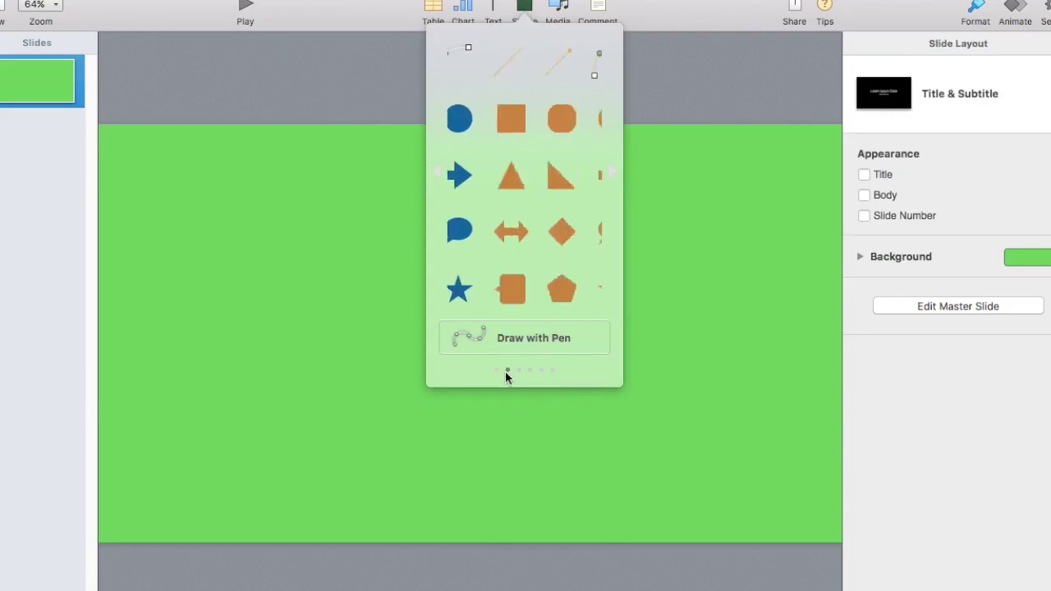
pyautogui.click(518, 371)
pyautogui.click(495, 370)
pyautogui.click(563, 53)
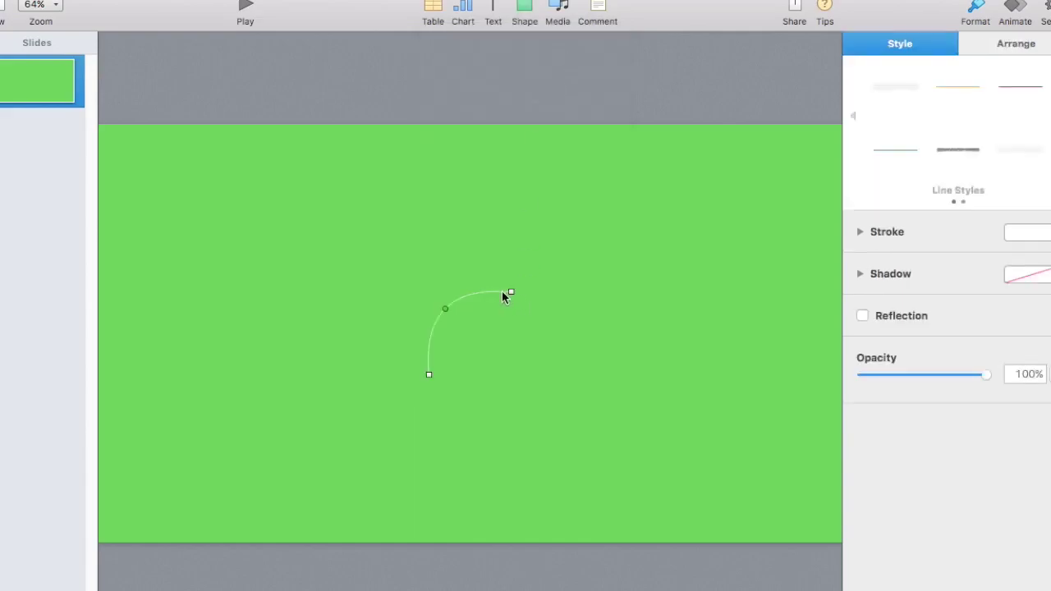
# Step: Reshape the curved line into a short straight diagonal near the slide's centre by moving its endpoints and midpoint
pyautogui.moveTo(430, 374); pyautogui.dragTo(462, 386)
pyautogui.moveTo(510, 291); pyautogui.dragTo(479, 310)
pyautogui.moveTo(438, 340); pyautogui.dragTo(473, 350)
pyautogui.moveTo(462, 389); pyautogui.dragTo(544, 399)
pyautogui.moveTo(513, 354); pyautogui.dragTo(501, 329)
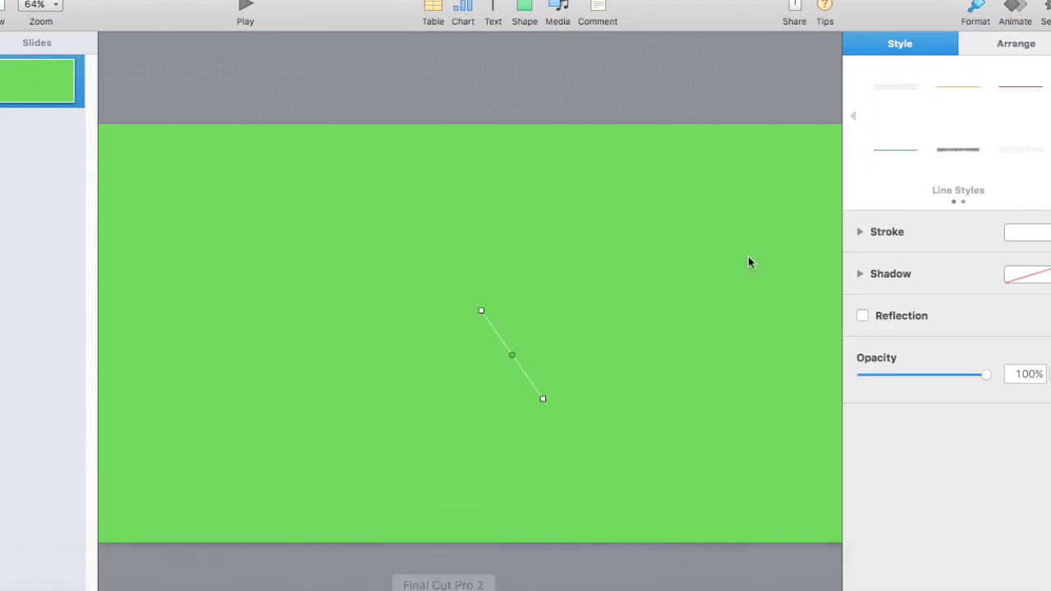
# Step: Apply the green line style to the diagonal line and make its stroke finely dotted
pyautogui.click(1009, 92)
pyautogui.click(915, 151)
pyautogui.click(860, 232)
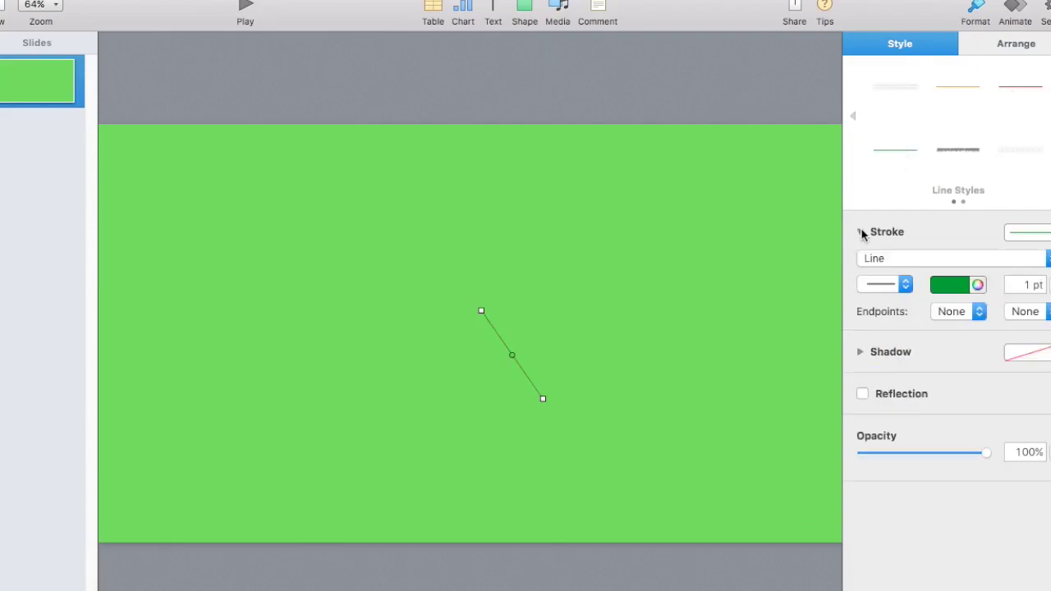
pyautogui.click(887, 285)
pyautogui.click(915, 350)
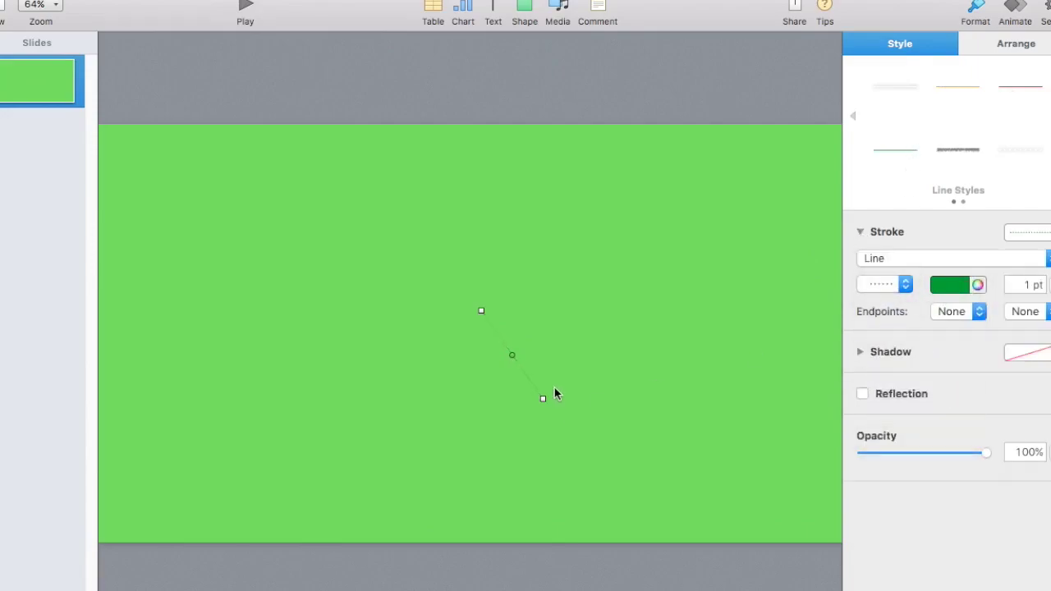
# Step: Colour the line's stroke light gray and give its start an open-circle endpoint
pyautogui.click(953, 285)
pyautogui.click(899, 392)
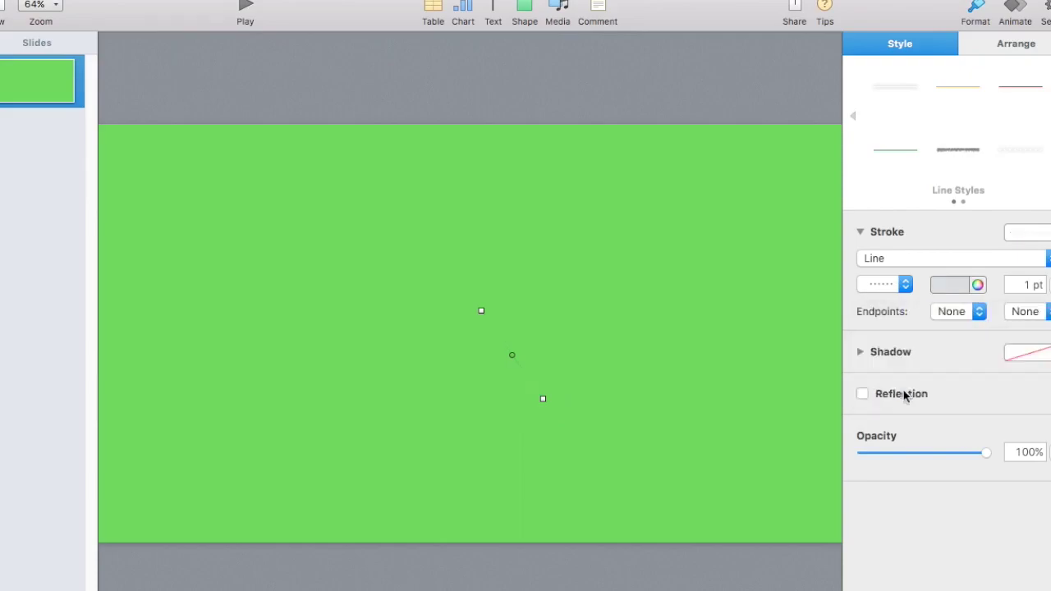
pyautogui.click(978, 285)
pyautogui.click(969, 314)
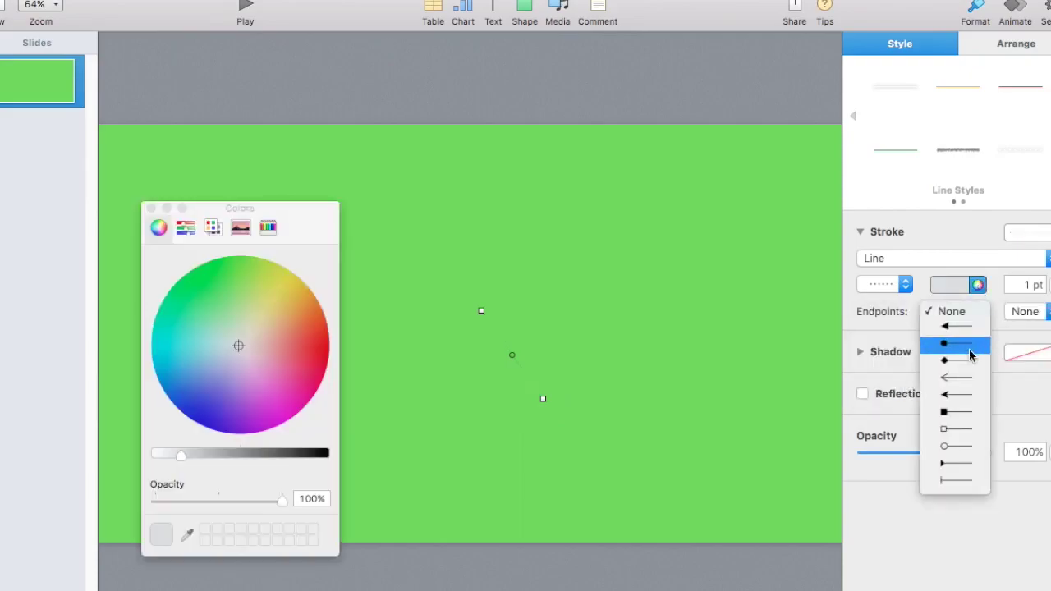
pyautogui.click(945, 452)
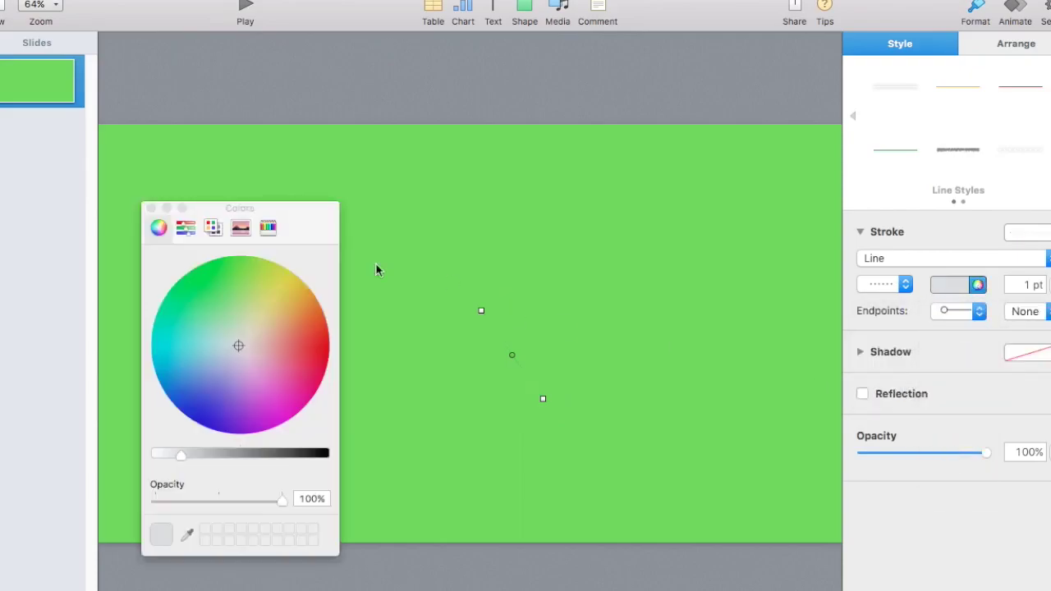
pyautogui.click(151, 208)
# Step: Bend the line outward at its midpoint and lighten its stroke colour to near white
pyautogui.click(512, 353)
pyautogui.click(974, 286)
pyautogui.moveTo(179, 460); pyautogui.dragTo(123, 465)
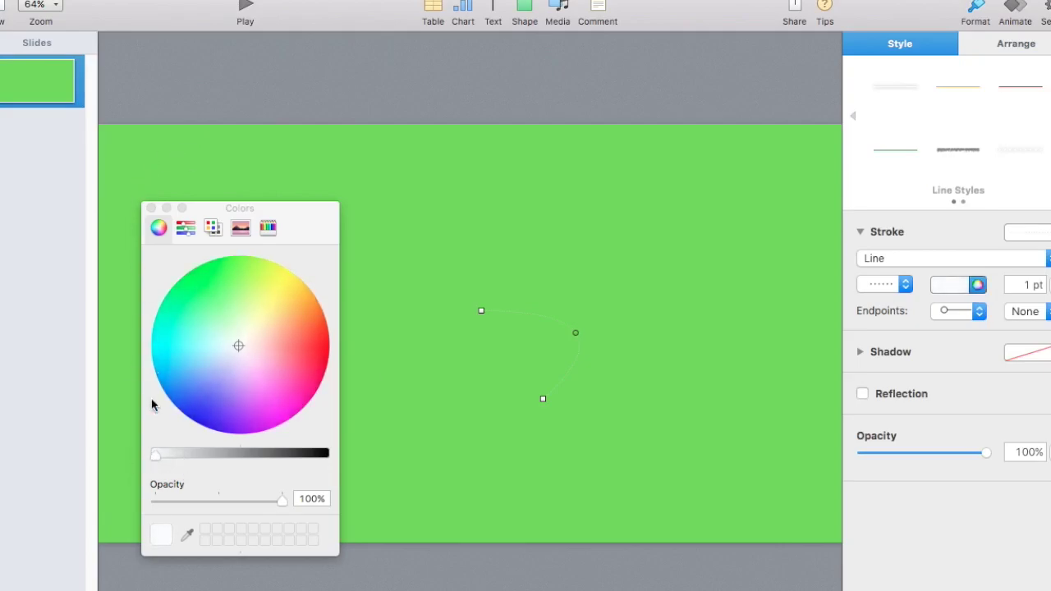
pyautogui.click(151, 208)
pyautogui.click(587, 383)
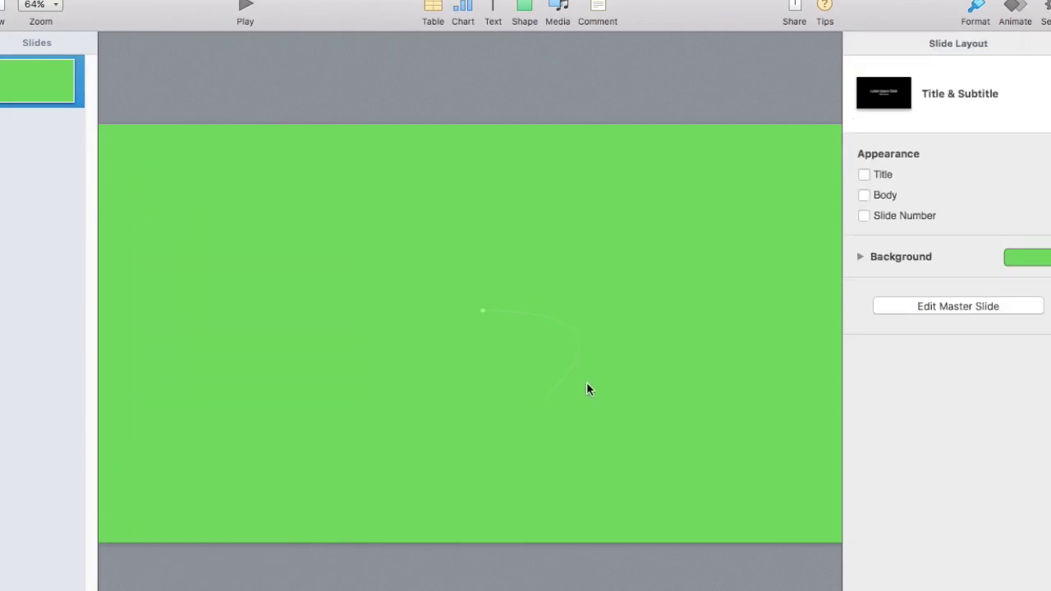
# Step: Reshape the line into a small arc in the lower-right part of the slide by moving its endpoints
pyautogui.click(558, 329)
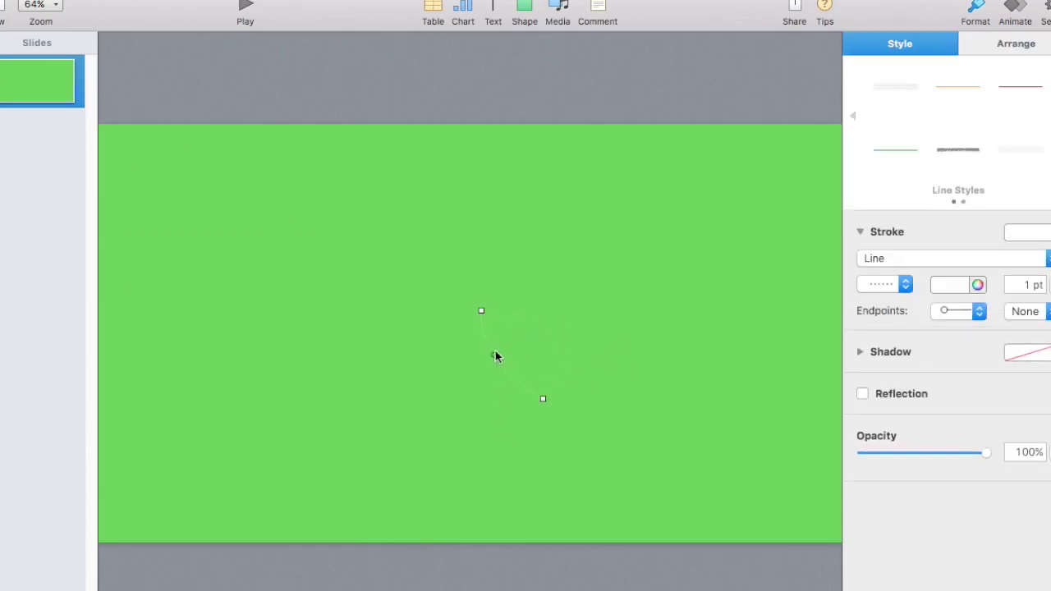
pyautogui.moveTo(481, 309); pyautogui.dragTo(589, 450)
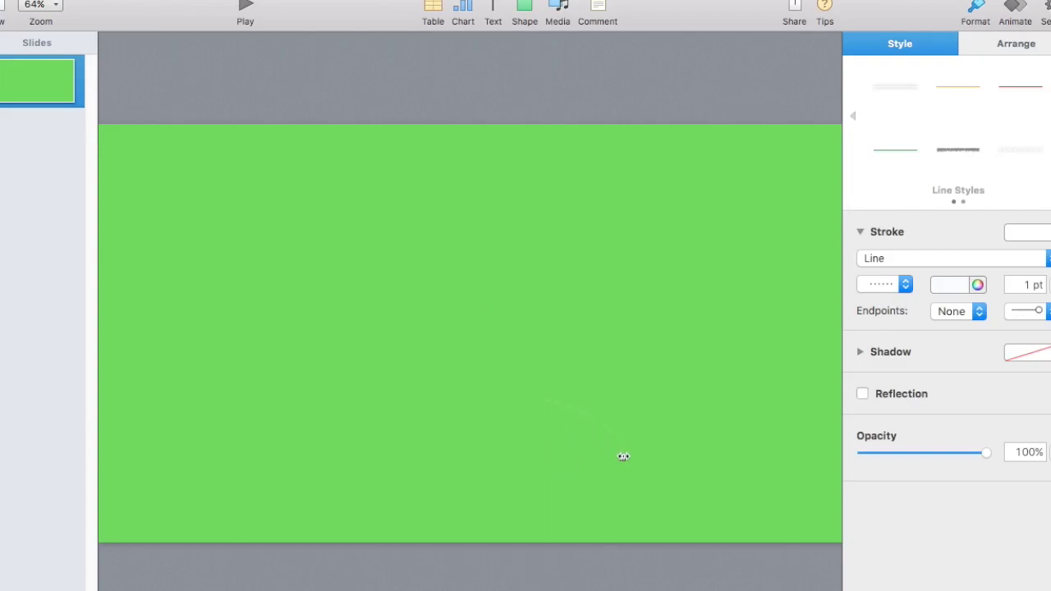
pyautogui.click(518, 386)
# Step: Add a text box containing a closing square bracket and place it against the free end of the line
pyautogui.click(493, 11)
pyautogui.click(457, 75)
pyautogui.doubleClick(478, 338)
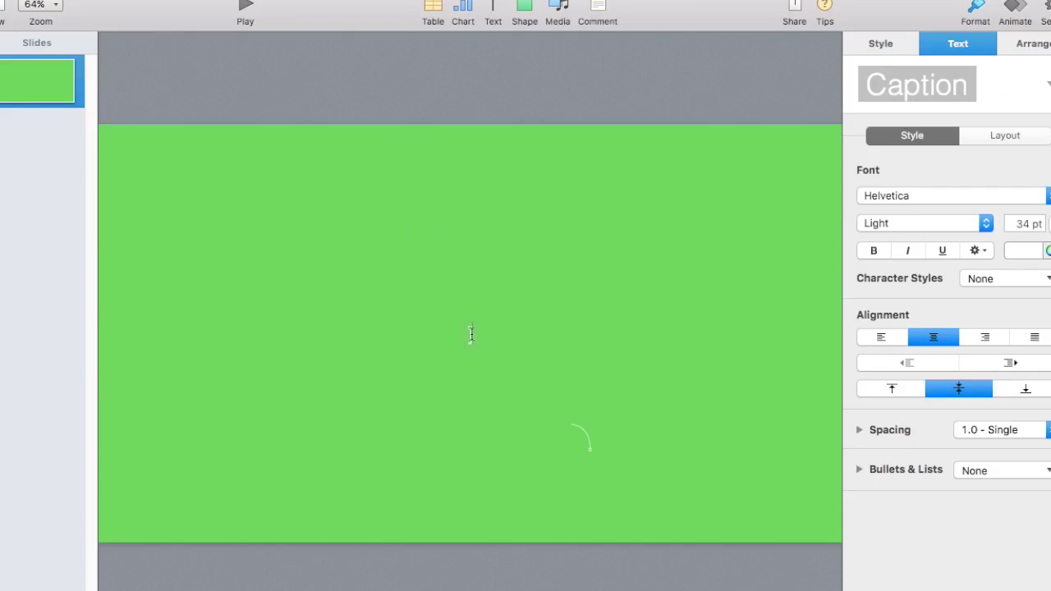
pyautogui.click(516, 332)
pyautogui.moveTo(469, 334); pyautogui.dragTo(569, 428)
pyautogui.click(568, 420)
pyautogui.click(566, 423)
# Step: Enlarge the closing bracket's text in repeated increments and position it with the line near the slide's centre
pyautogui.press('super+z')
pyautogui.press('super+plus')
pyautogui.press('super+plus')
pyautogui.press('super+plus')
pyautogui.press('super+plus')
pyautogui.press('super+z')
pyautogui.press('super+plus')
pyautogui.press('super+plus')
pyautogui.press('super+plus')
pyautogui.press('super+plus')
pyautogui.press('super+plus')
pyautogui.press('super+plus')
pyautogui.press('super+plus')
pyautogui.press('super+plus')
pyautogui.press('super+plus')
pyautogui.press('super+plus')
pyautogui.press('super+plus')
pyautogui.press('super+plus')
pyautogui.press('super+plus')
pyautogui.press('super+plus')
pyautogui.press('super+plus')
pyautogui.press('super+plus')
pyautogui.press('super+plus')
pyautogui.press('super+plus')
pyautogui.press('super+plus')
pyautogui.press('super+plus')
pyautogui.press('super+plus')
pyautogui.press('super+plus')
pyautogui.press('super+plus')
pyautogui.press('super+plus')
pyautogui.press('super+plus')
pyautogui.click(516, 305)
pyautogui.moveTo(493, 353); pyautogui.dragTo(399, 276)
# Step: Try italic, underline and other font options on the closing bracket's text
pyautogui.click(907, 251)
pyautogui.click(942, 251)
pyautogui.click(942, 251)
pyautogui.click(977, 250)
pyautogui.click(977, 250)
pyautogui.click(966, 196)
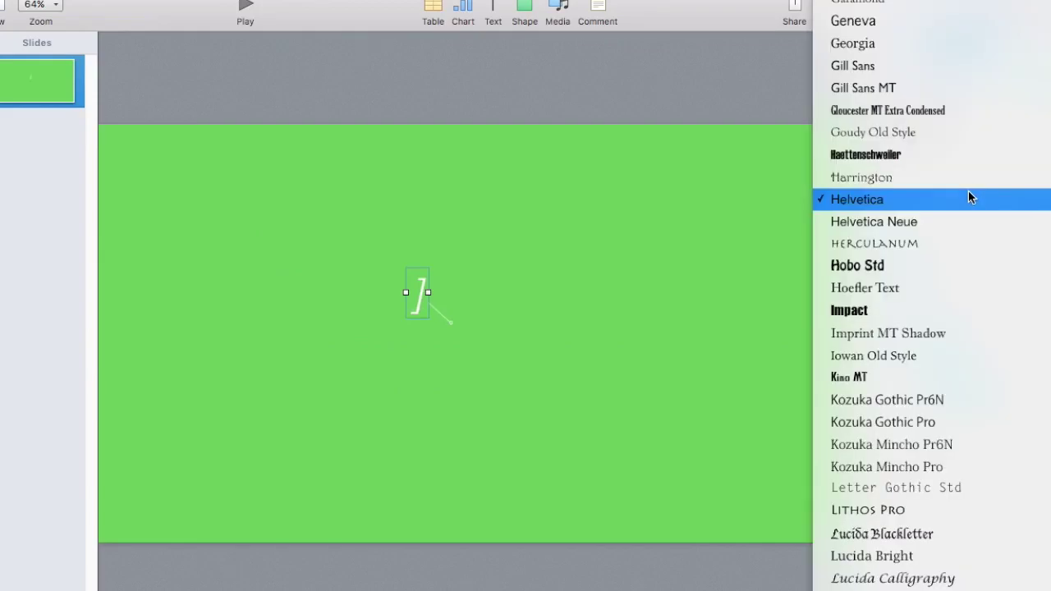
pyautogui.click(970, 179)
pyautogui.click(961, 201)
pyautogui.click(946, 218)
pyautogui.click(963, 205)
pyautogui.click(972, 8)
pyautogui.click(679, 224)
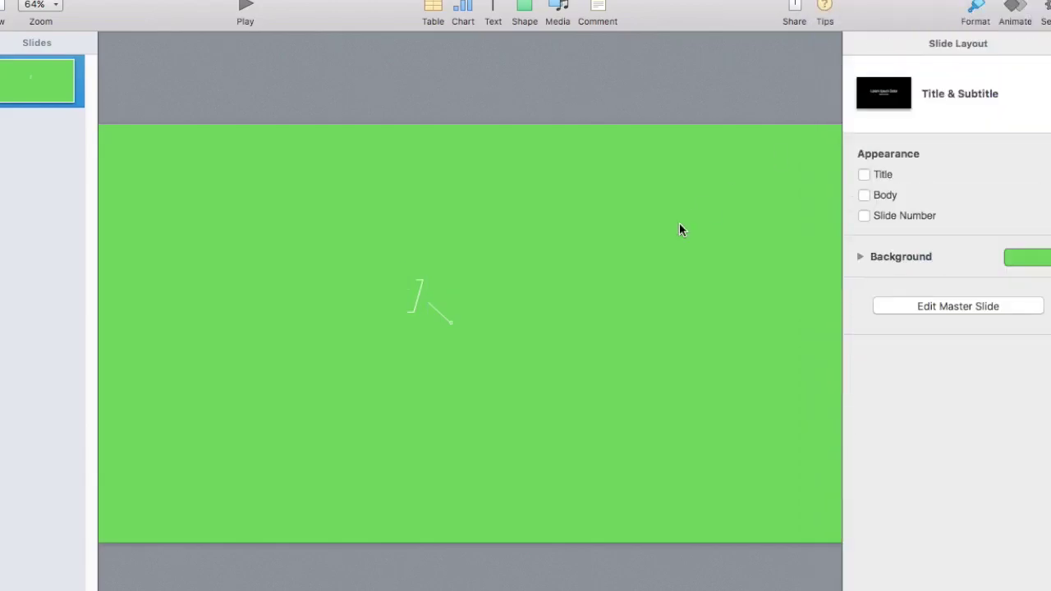
# Step: Place the upright closing bracket against the end of the curved line and group the two objects
pyautogui.click(429, 297)
pyautogui.moveTo(423, 294); pyautogui.dragTo(334, 275)
pyautogui.click(469, 294)
pyautogui.click(436, 314)
pyautogui.keyDown('shift'); pyautogui.click(334, 277); pyautogui.keyUp('shift')
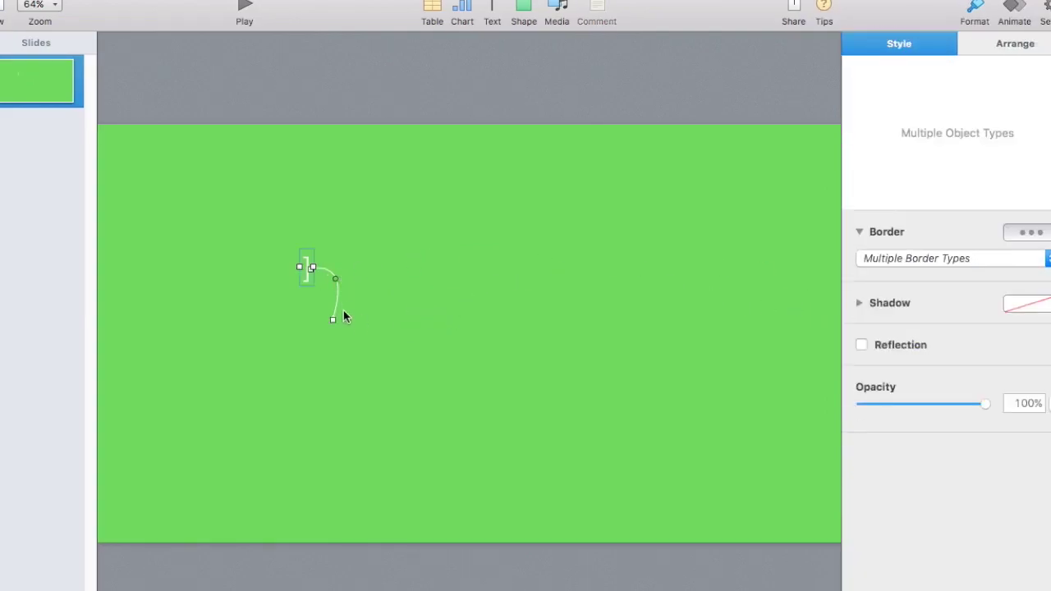
pyautogui.rightClick(336, 299)
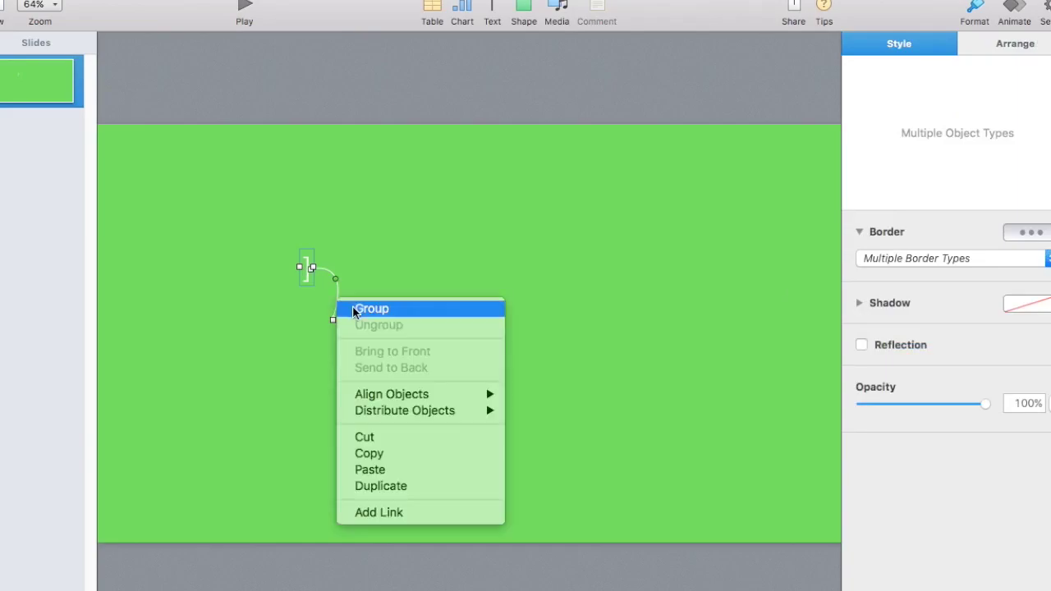
pyautogui.click(352, 307)
# Step: Move the grouped bracket and line to just beside the slide's centre and adjust its size
pyautogui.click(433, 291)
pyautogui.click(322, 277)
pyautogui.moveTo(322, 276); pyautogui.dragTo(484, 273)
pyautogui.click(496, 278)
pyautogui.click(496, 277)
pyautogui.moveTo(456, 322); pyautogui.dragTo(468, 291)
pyautogui.click(542, 312)
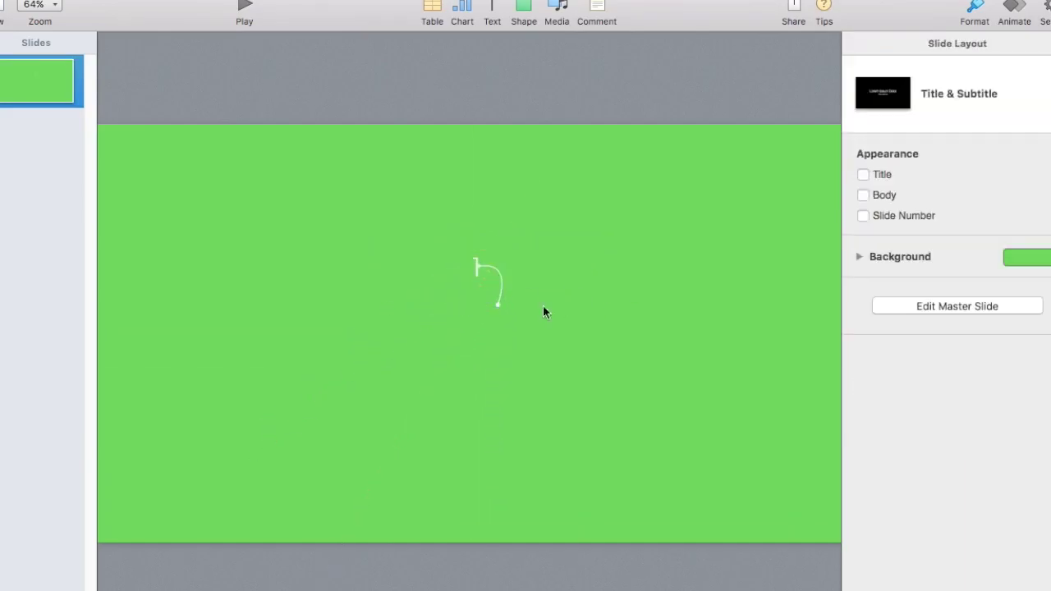
pyautogui.click(498, 276)
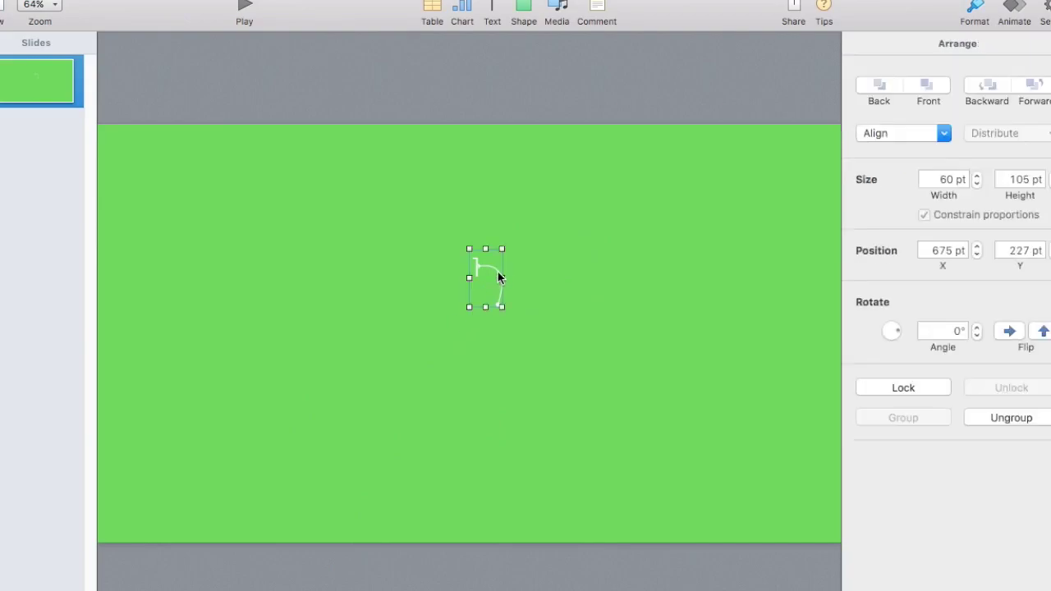
pyautogui.moveTo(466, 305); pyautogui.dragTo(446, 337)
pyautogui.click(568, 324)
pyautogui.press('super+z')
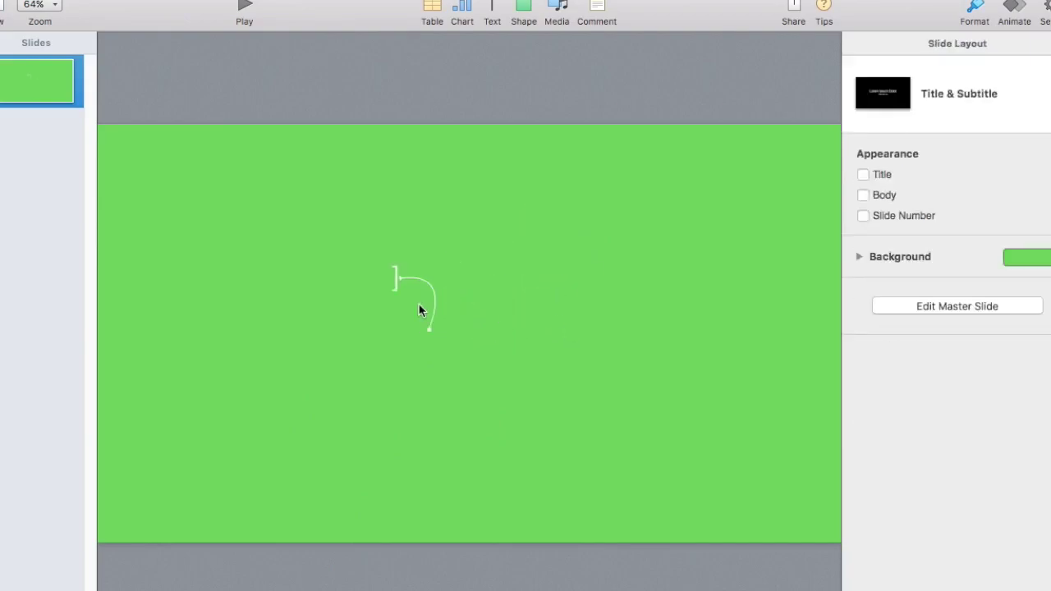
# Step: Add a Wipe build-in effect to the grouped bracket and line
pyautogui.click(431, 305)
pyautogui.click(1008, 19)
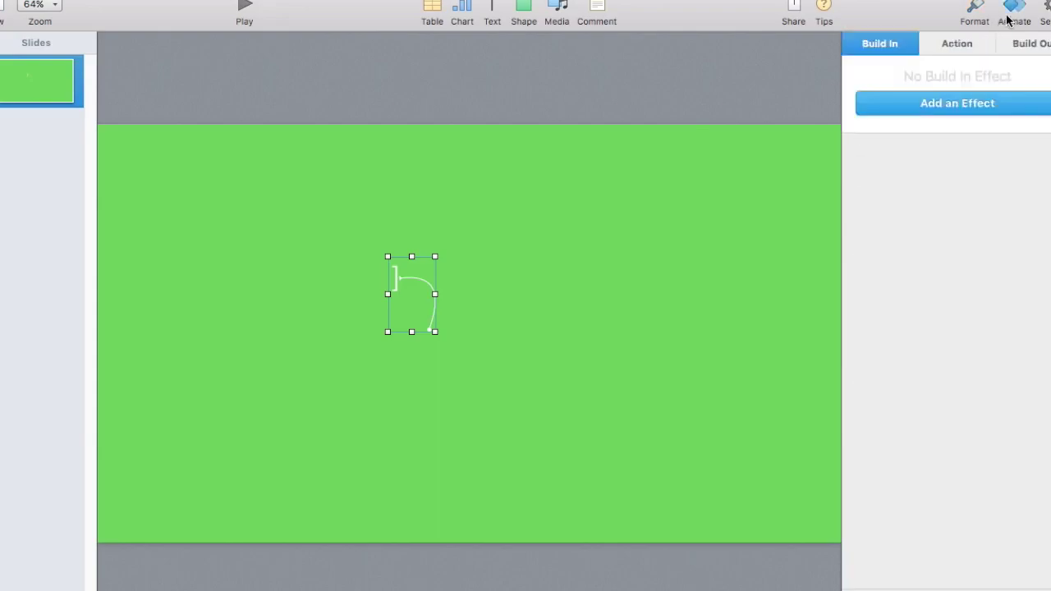
pyautogui.click(969, 43)
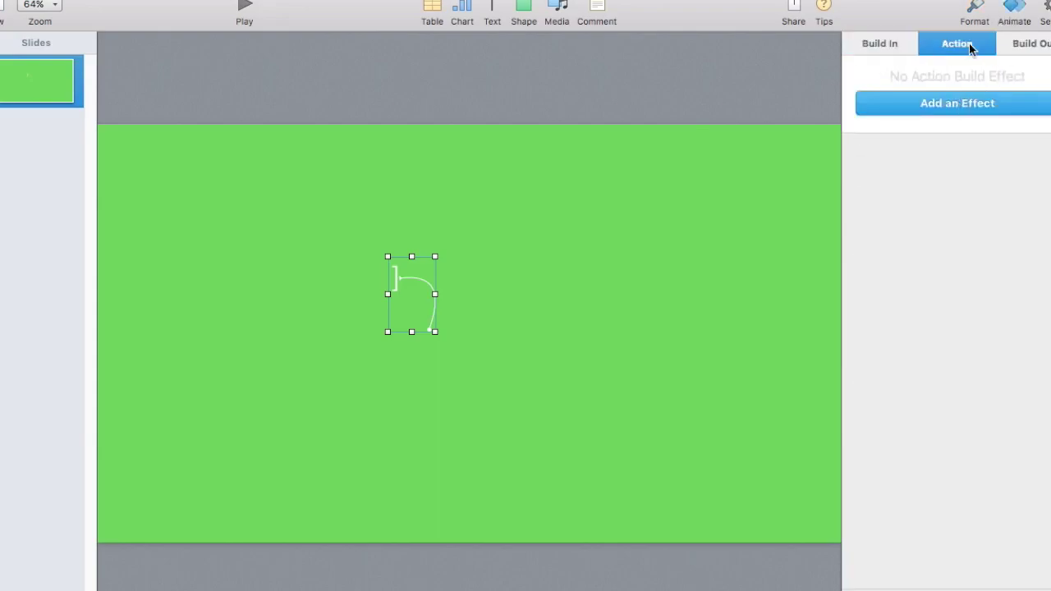
pyautogui.click(1047, 47)
pyautogui.click(882, 43)
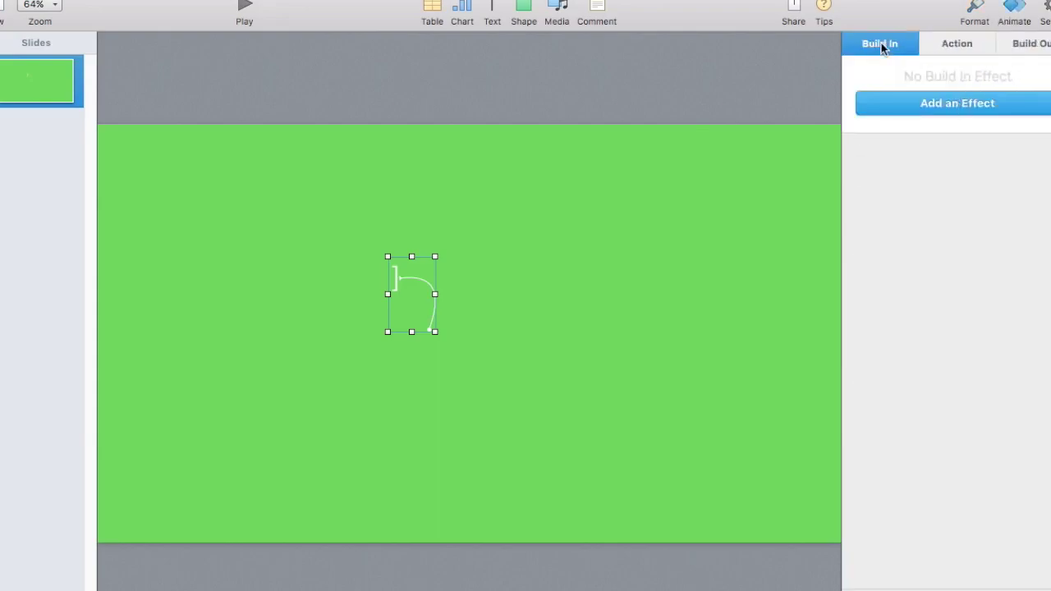
pyautogui.click(913, 99)
pyautogui.click(892, 186)
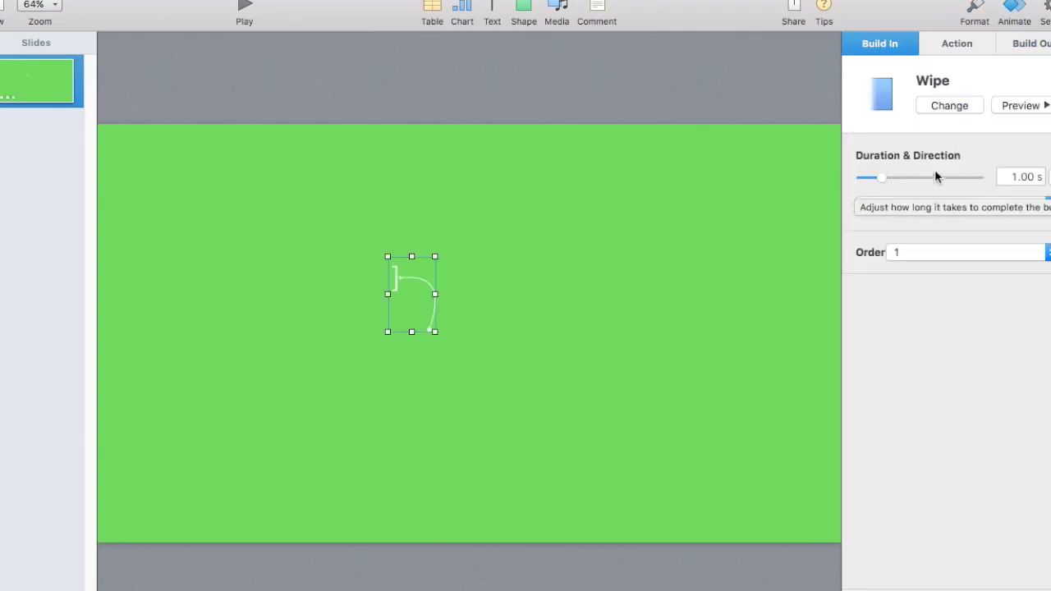
# Step: Change the group's build-in effect to Appear
pyautogui.click(907, 252)
pyautogui.click(906, 252)
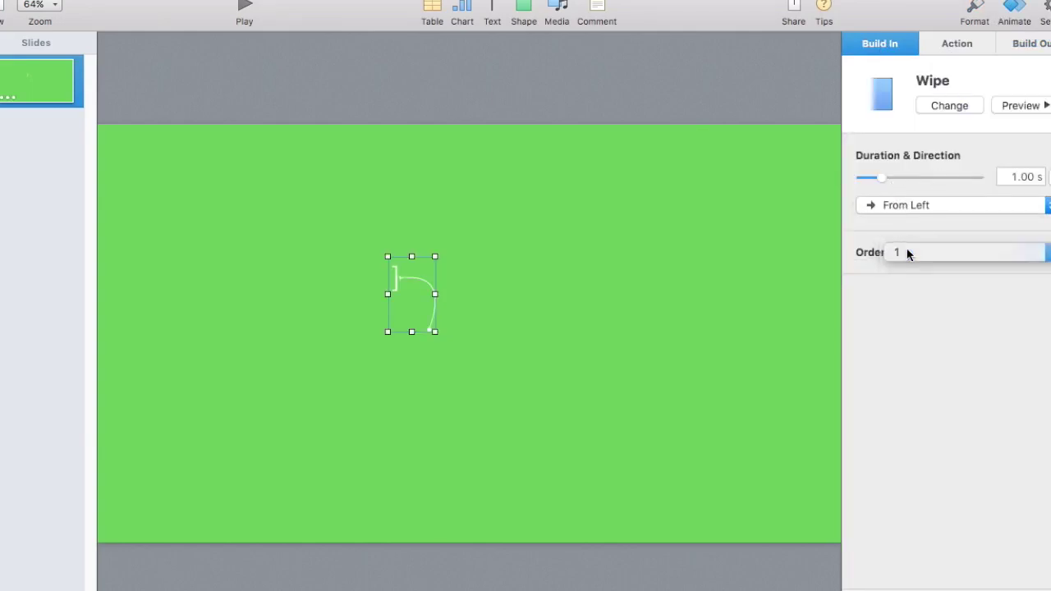
pyautogui.click(946, 109)
pyautogui.click(903, 205)
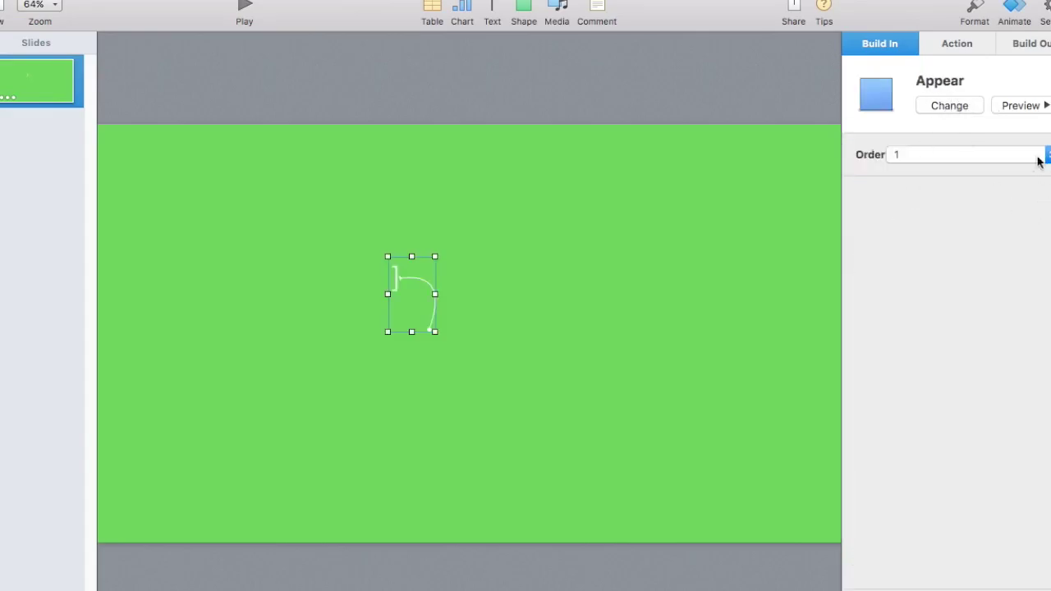
# Step: Preview other build-in effects such as Fade and Scale and Dissolve on the group, and set it to Wipe From Bottom Right
pyautogui.click(949, 106)
pyautogui.moveTo(1011, 224)
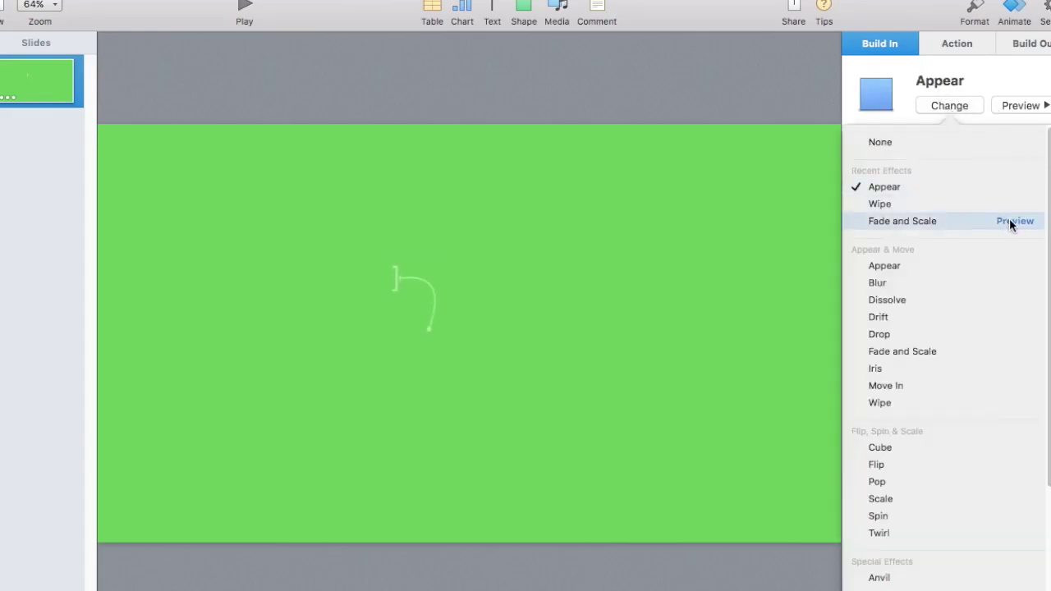
pyautogui.moveTo(1001, 290)
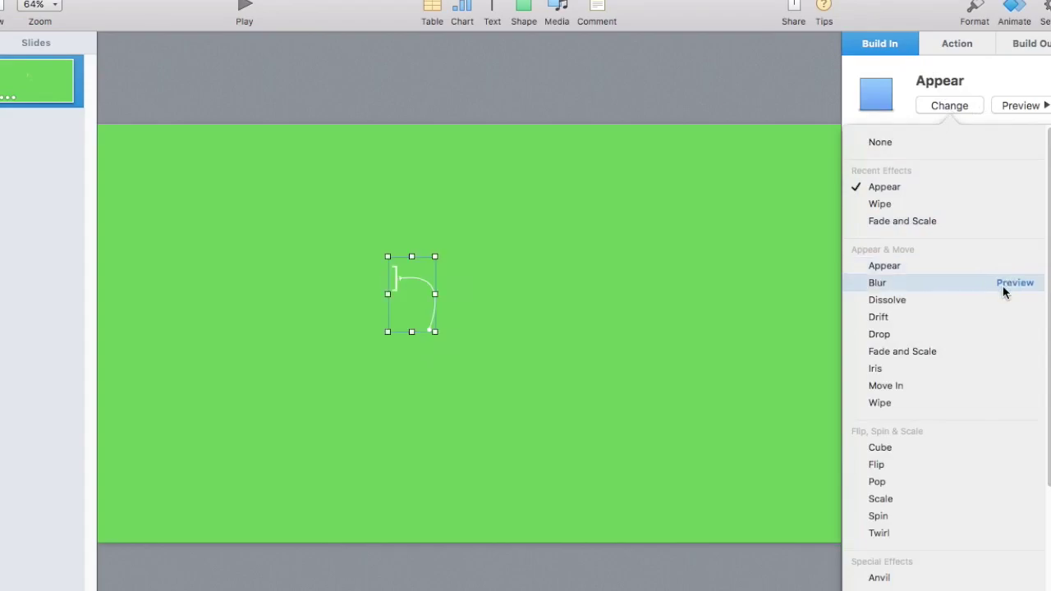
pyautogui.click(1002, 317)
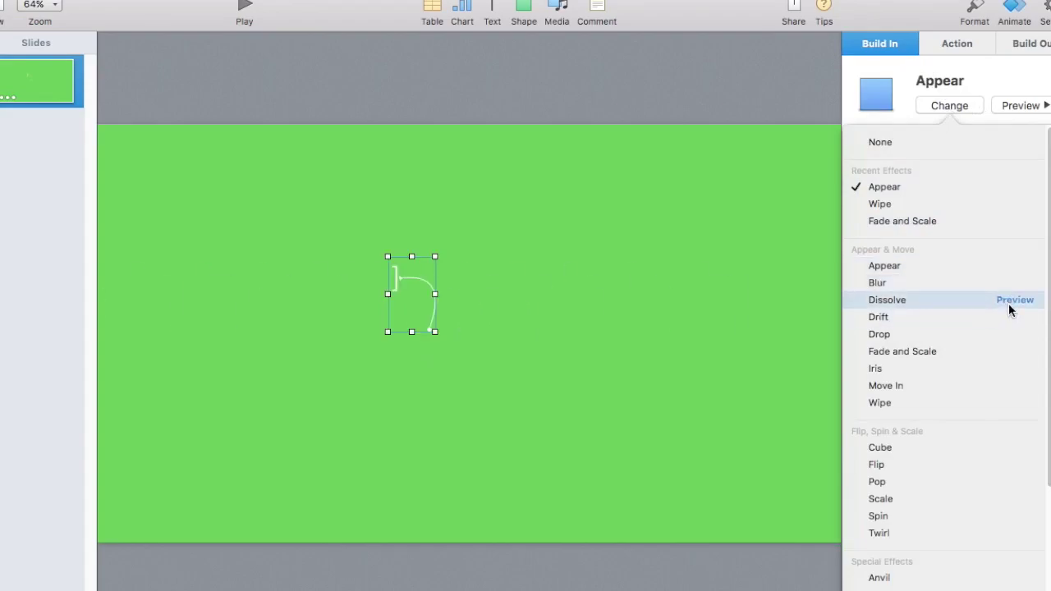
pyautogui.click(1010, 306)
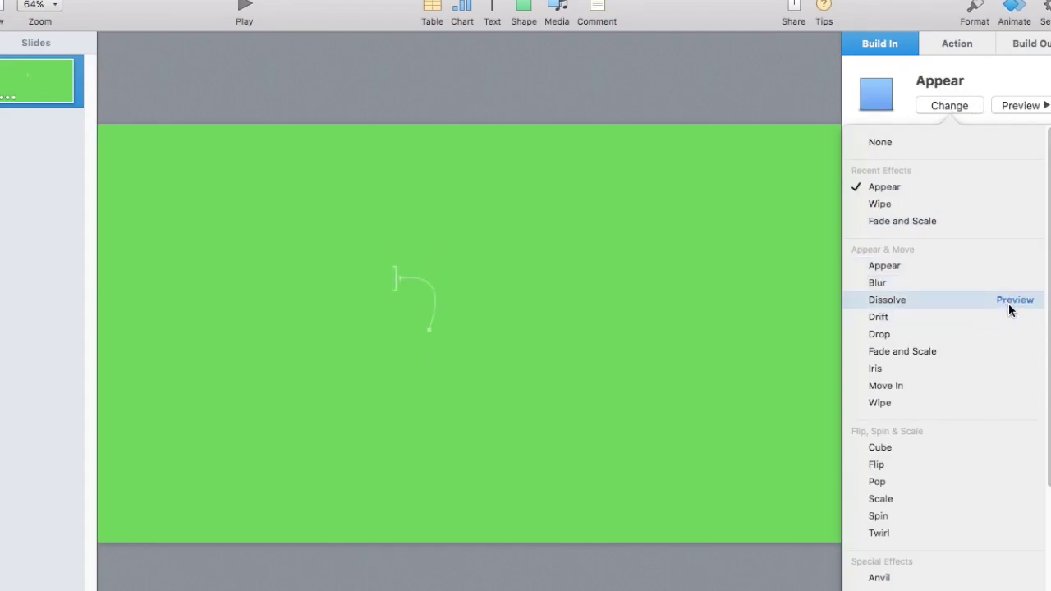
pyautogui.click(1009, 331)
# Step: Ungroup the bracket and line, and reshape the line into a short straight diagonal beside the bracket
pyautogui.click(429, 298)
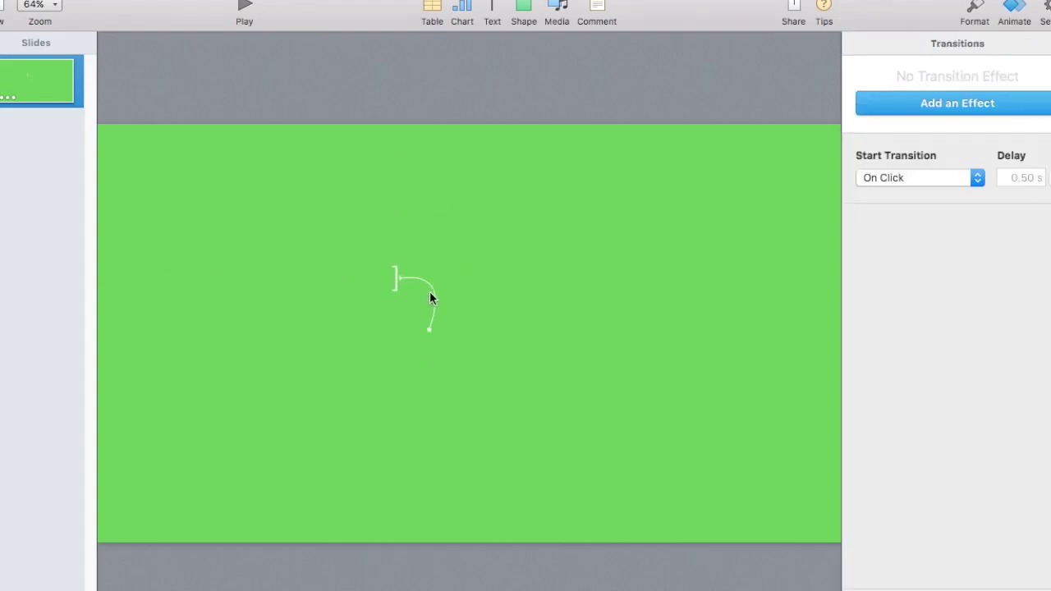
pyautogui.rightClick(430, 293)
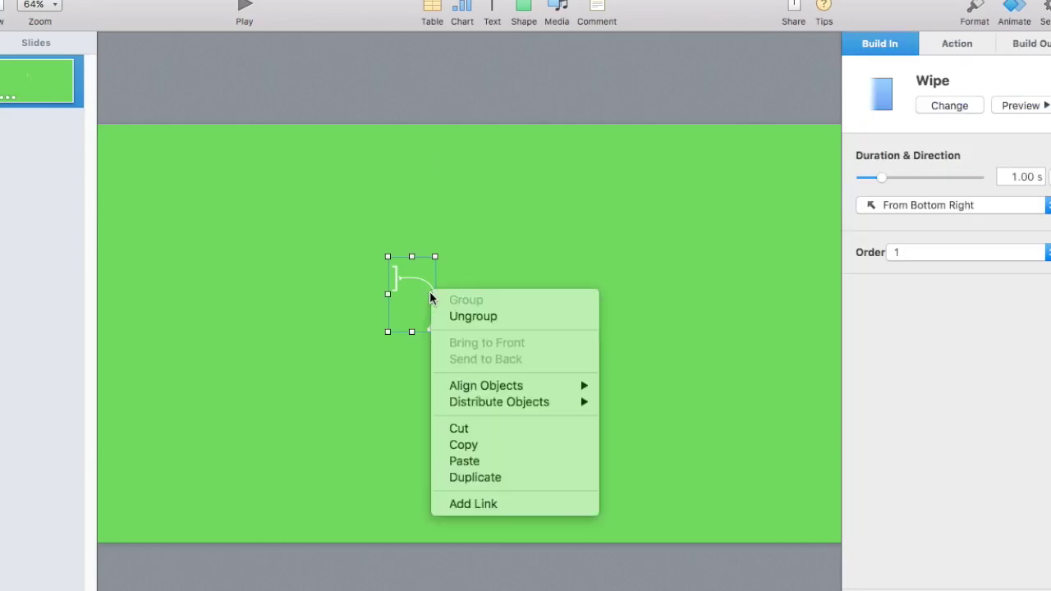
pyautogui.click(443, 314)
pyautogui.moveTo(428, 331); pyautogui.dragTo(441, 306)
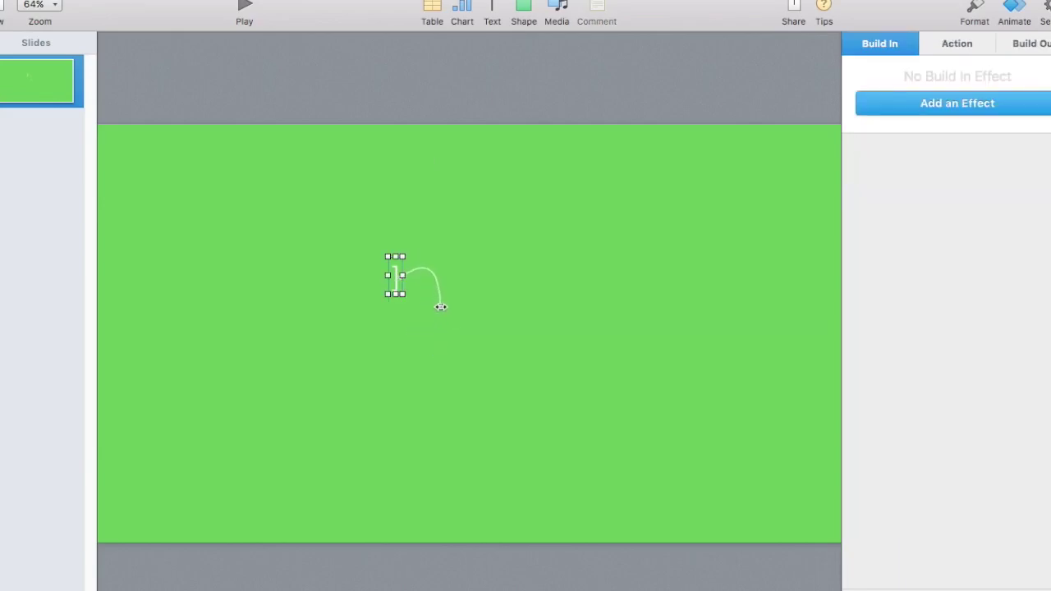
pyautogui.moveTo(429, 269); pyautogui.dragTo(419, 300)
pyautogui.click(455, 309)
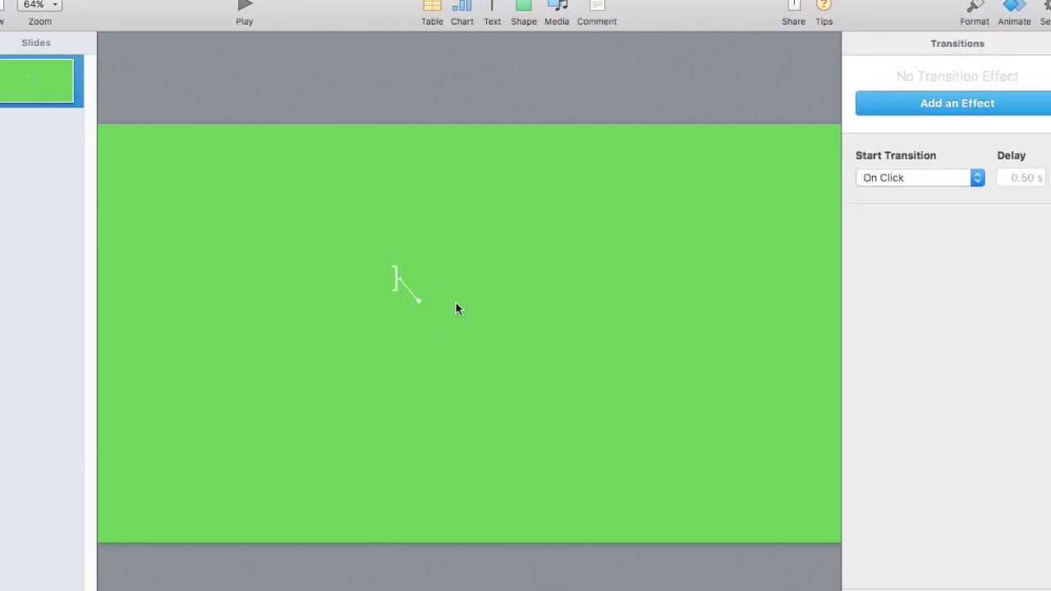
# Step: Bend the short line outward at its midpoint to form a small arc from the bracket
pyautogui.click(408, 288)
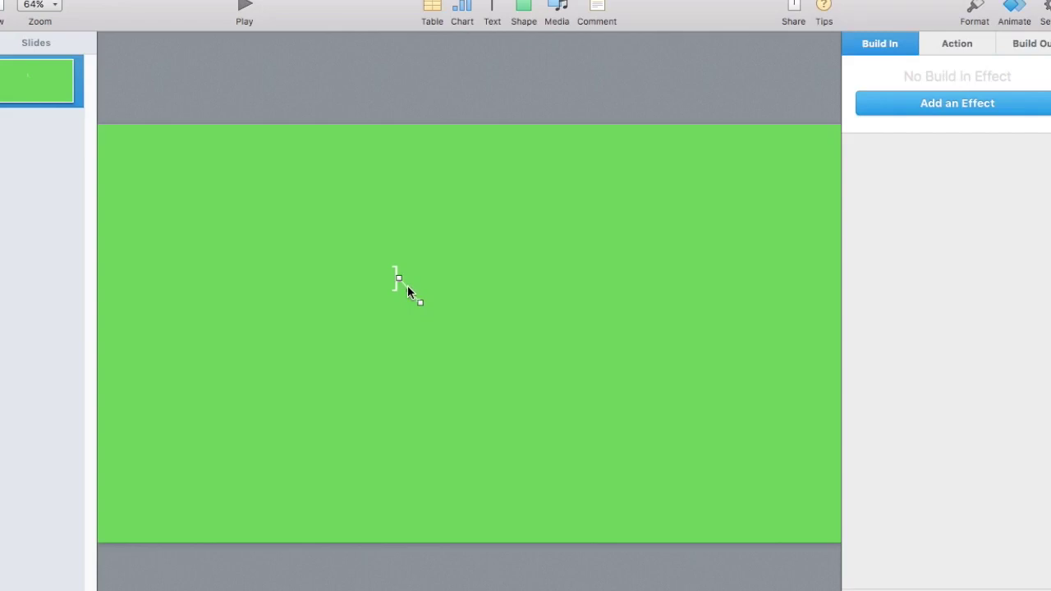
pyautogui.click(456, 277)
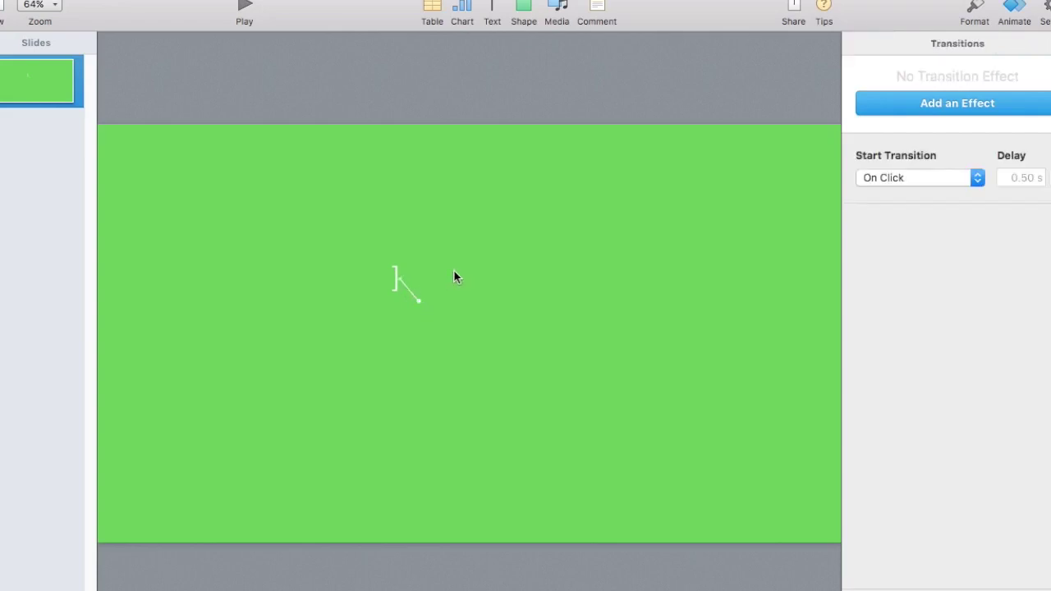
pyautogui.click(408, 290)
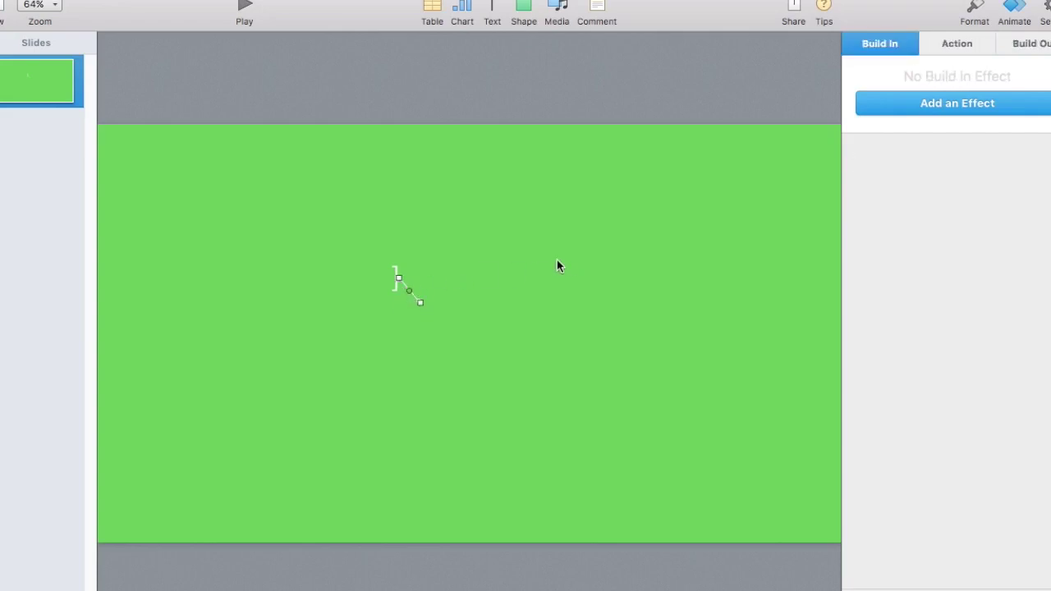
pyautogui.moveTo(408, 290); pyautogui.dragTo(420, 283)
pyautogui.click(453, 294)
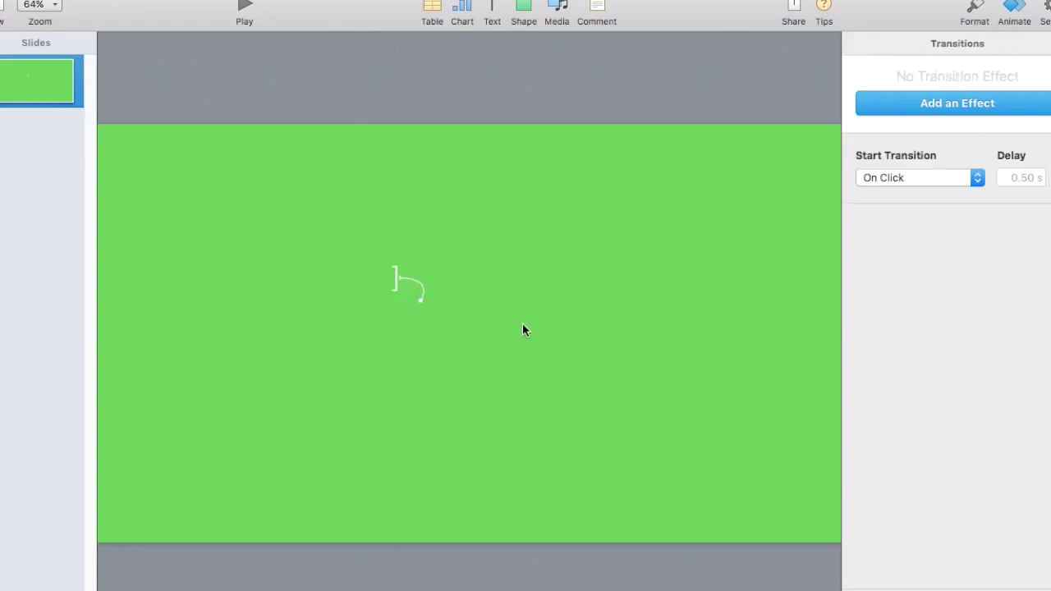
# Step: Add a Wipe build-in effect to the curved line, with the direction From Bottom Right
pyautogui.click(421, 290)
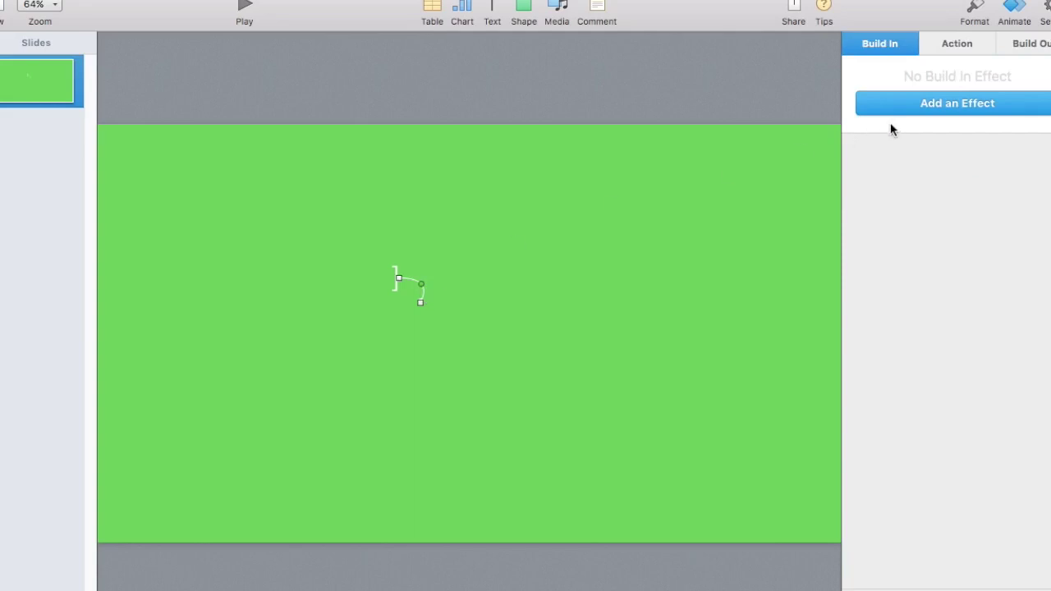
pyautogui.click(938, 101)
pyautogui.click(1019, 189)
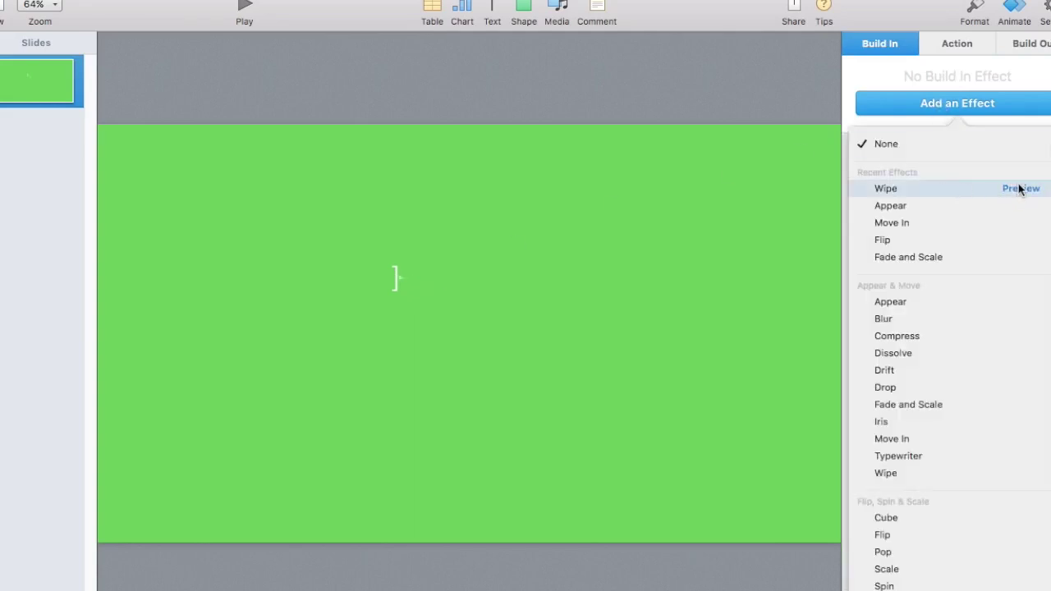
pyautogui.click(958, 190)
pyautogui.click(947, 207)
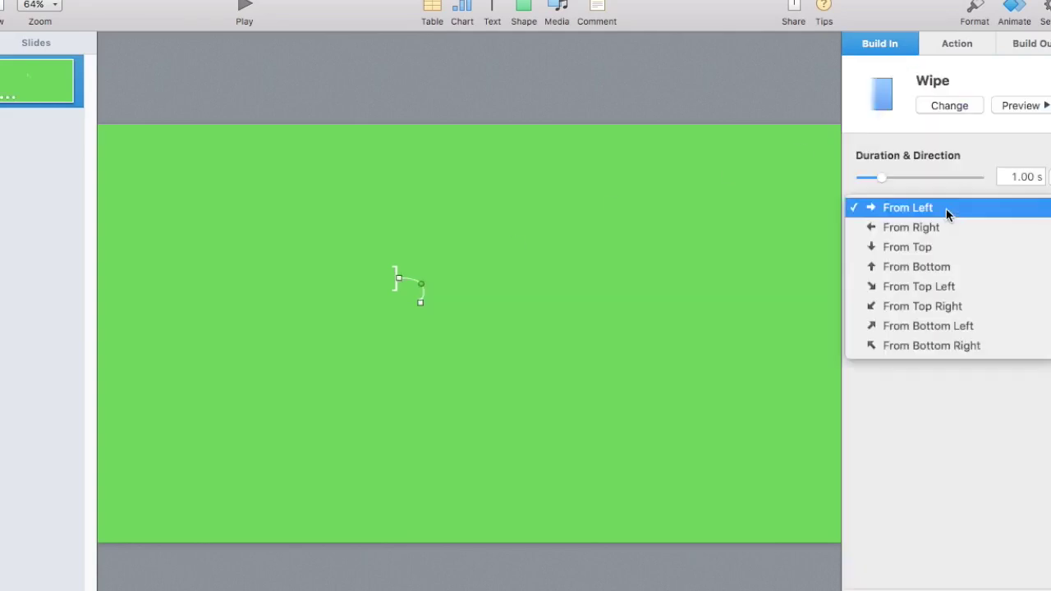
pyautogui.click(912, 346)
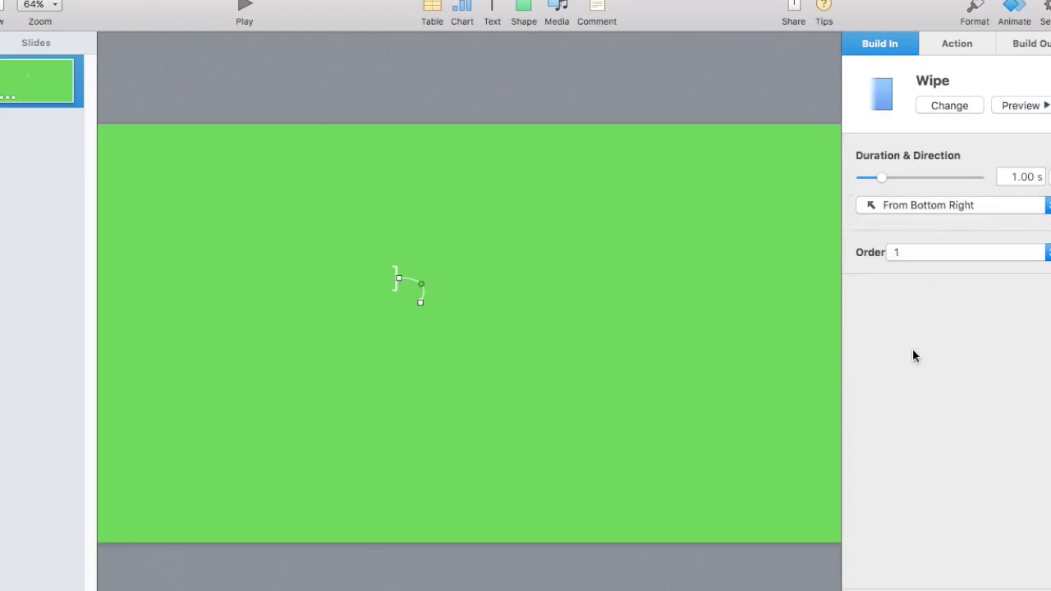
# Step: Add a Wipe build-in effect to the closing bracket, preview it, and set its direction to From Right
pyautogui.click(393, 279)
pyautogui.click(907, 98)
pyautogui.click(971, 189)
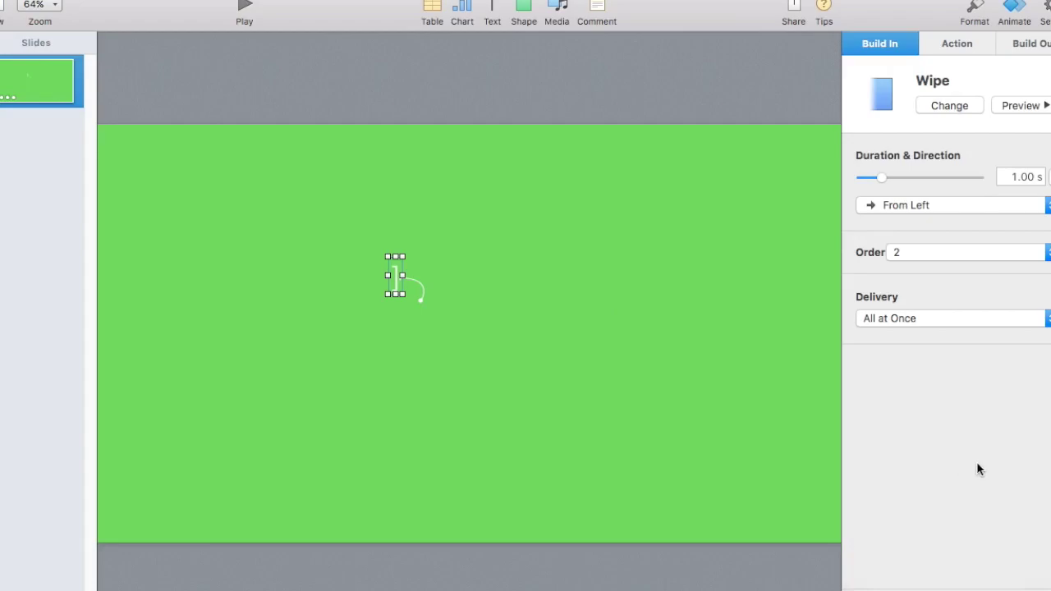
pyautogui.click(1007, 112)
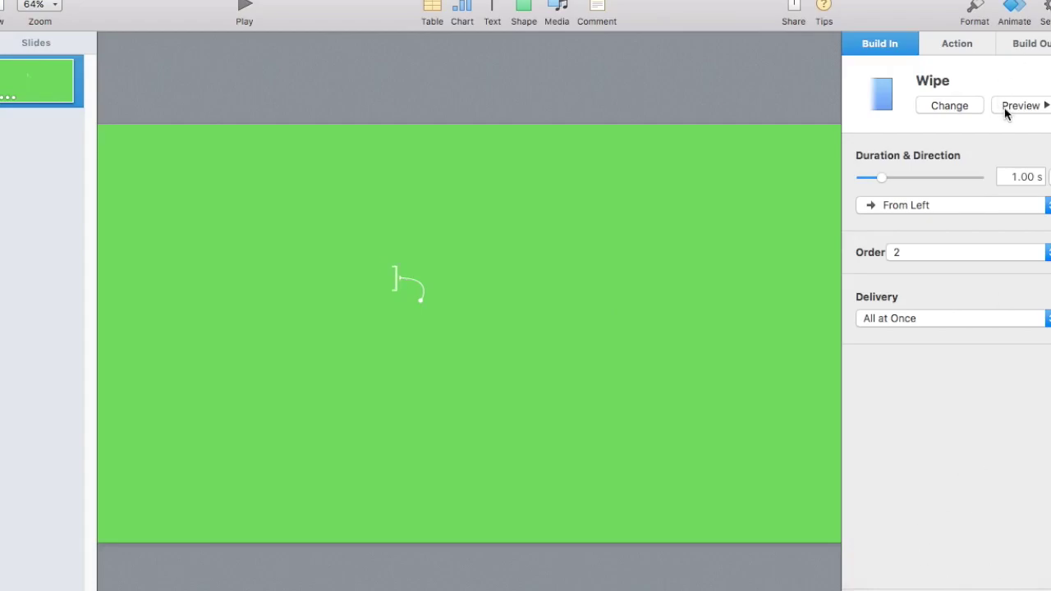
pyautogui.click(947, 205)
pyautogui.click(947, 223)
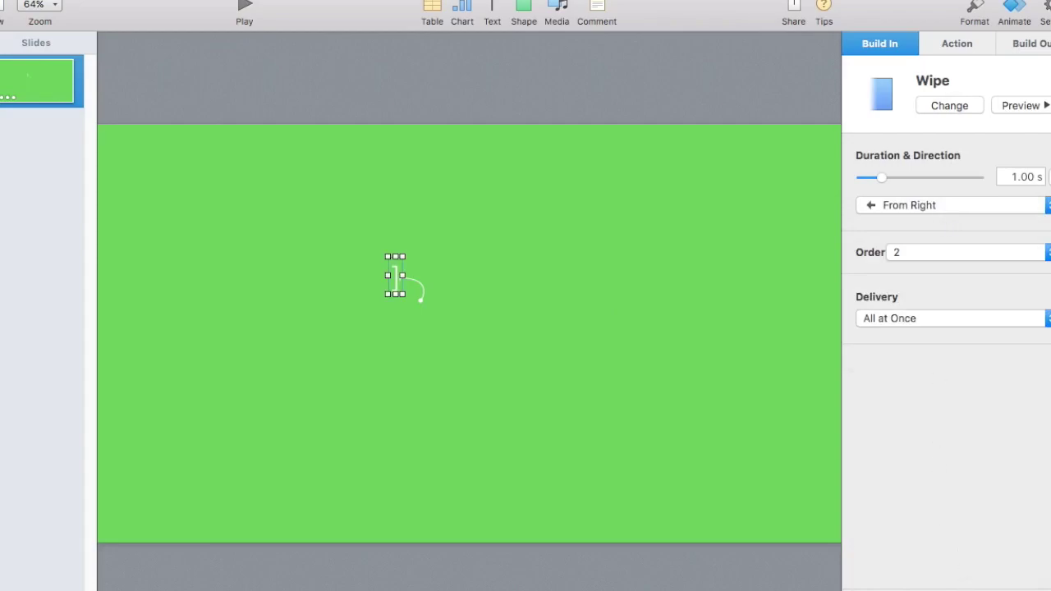
# Step: In the build order, change the line's start trigger and set the bracket to start With Build 1, previewing the builds
pyautogui.click(559, 193)
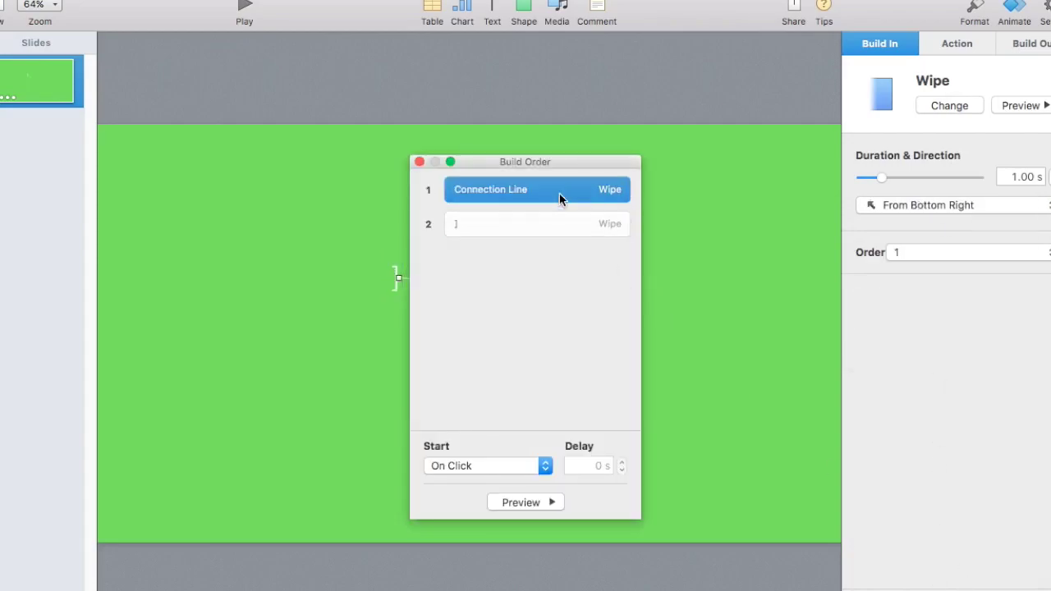
pyautogui.click(498, 466)
pyautogui.click(470, 481)
pyautogui.click(535, 227)
pyautogui.click(502, 474)
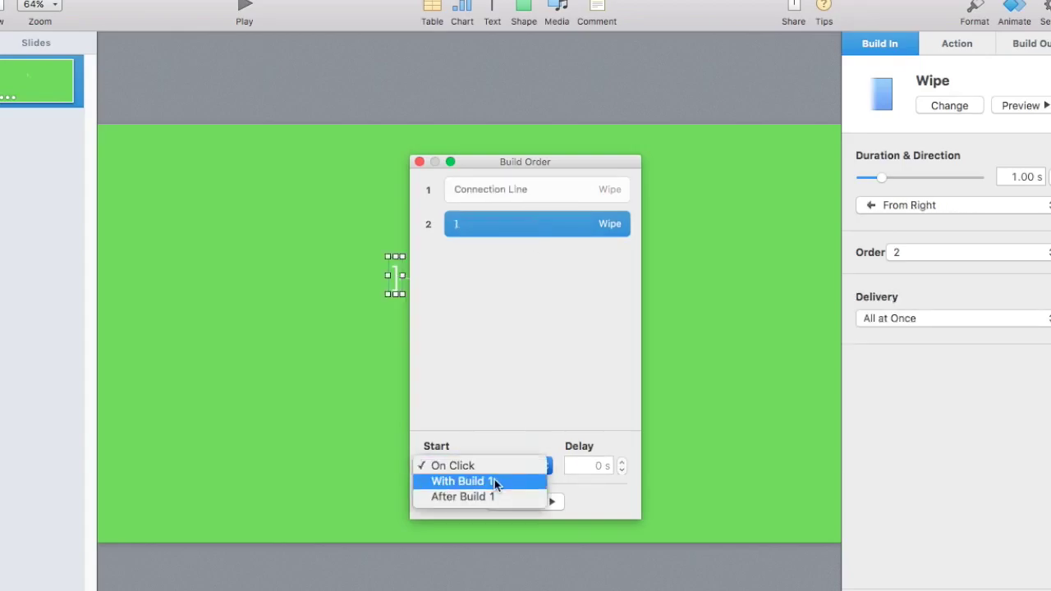
pyautogui.click(495, 481)
pyautogui.click(515, 503)
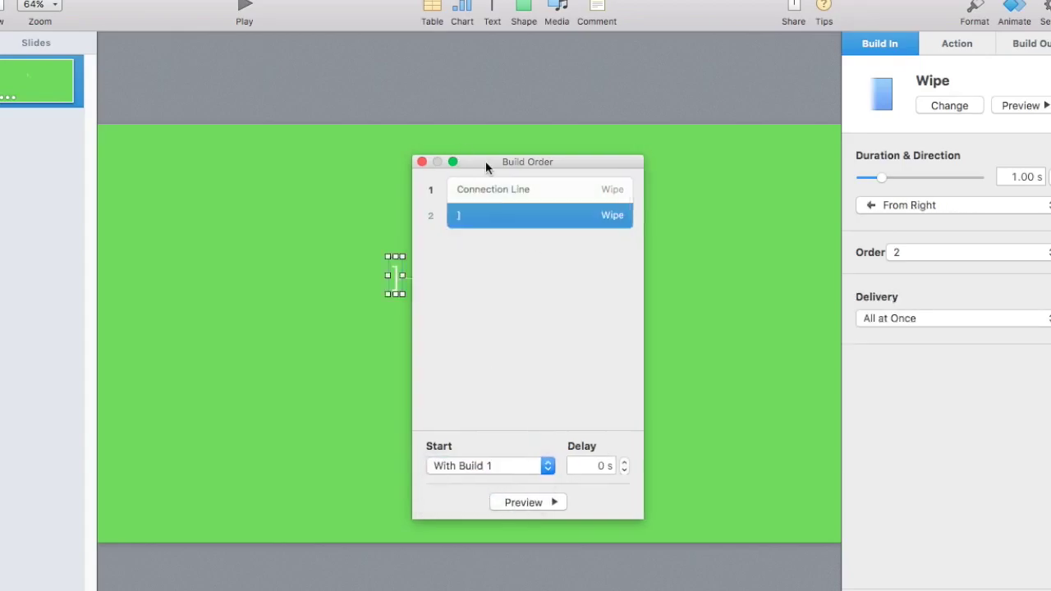
# Step: Set the closing bracket's build to start After Build 1, preview the build sequence, and close the build order
pyautogui.moveTo(485, 162); pyautogui.dragTo(628, 172)
pyautogui.click(663, 513)
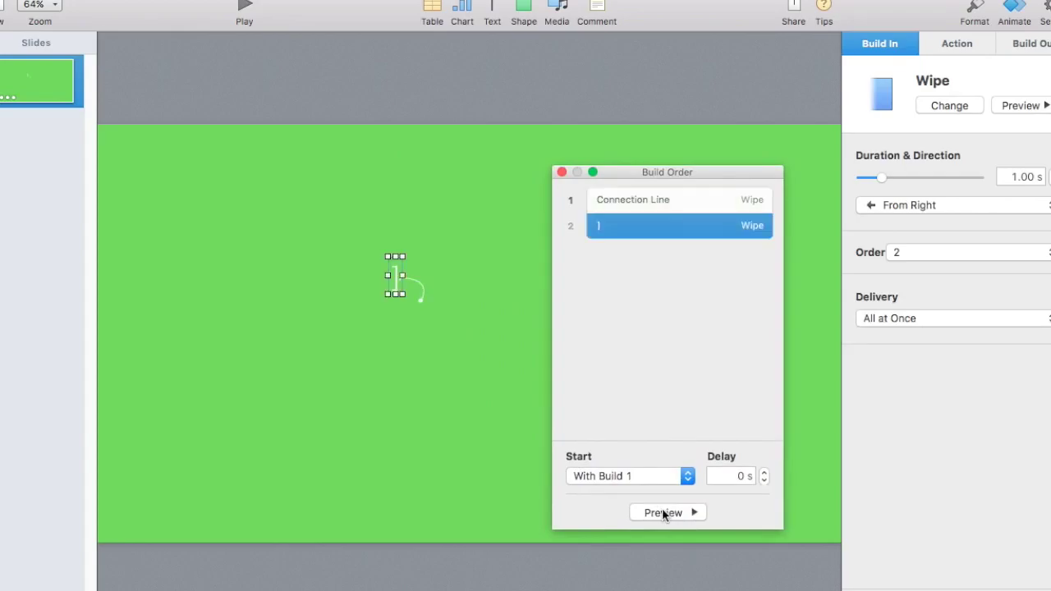
pyautogui.click(656, 513)
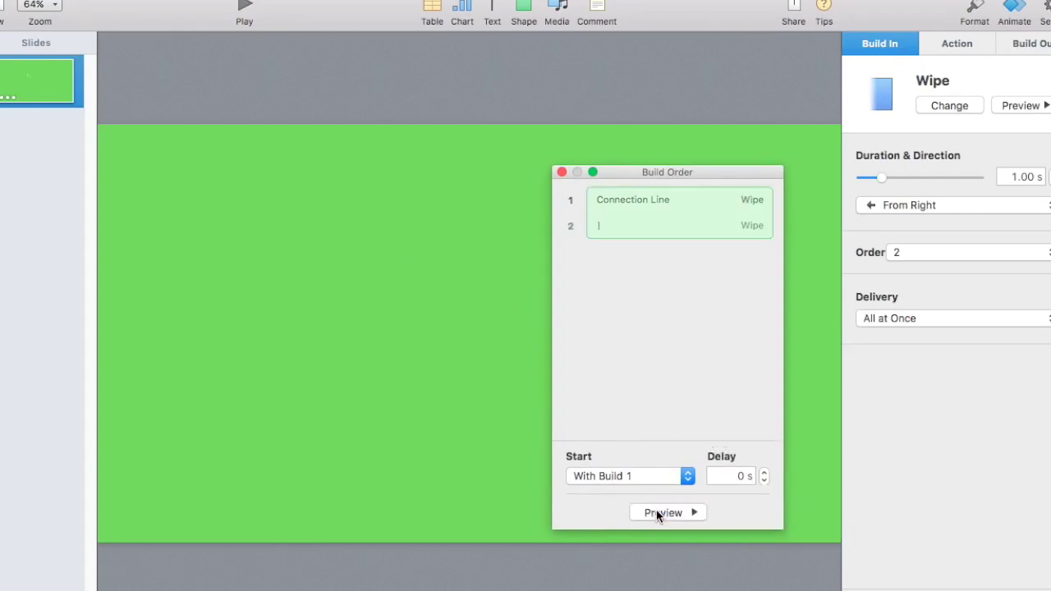
pyautogui.click(628, 476)
pyautogui.click(638, 495)
pyautogui.click(664, 514)
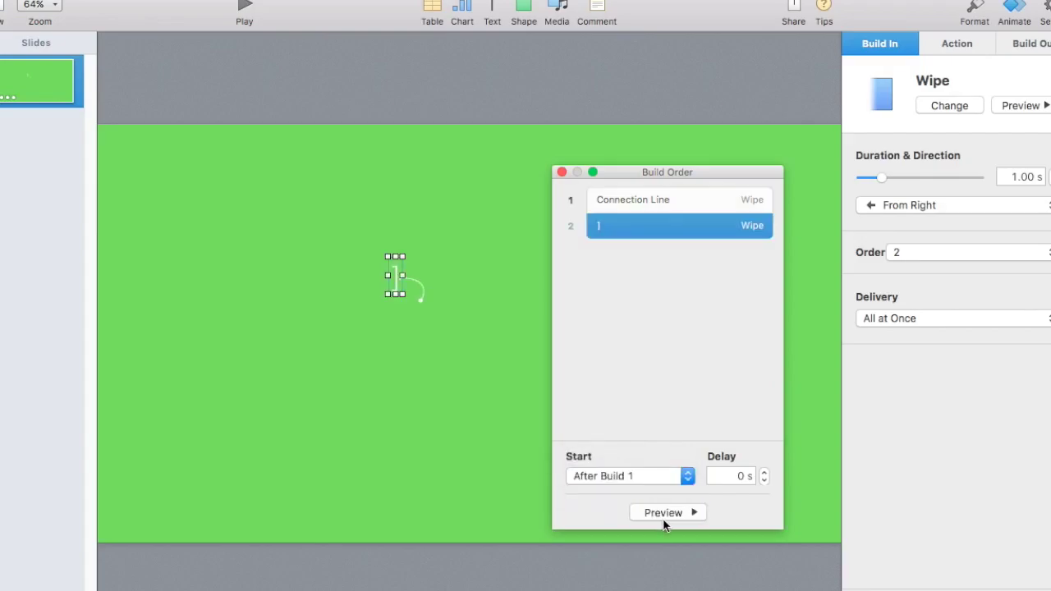
pyautogui.click(561, 171)
# Step: Play the slideshow to check the line and bracket animation, and exit it
pyautogui.click(347, 234)
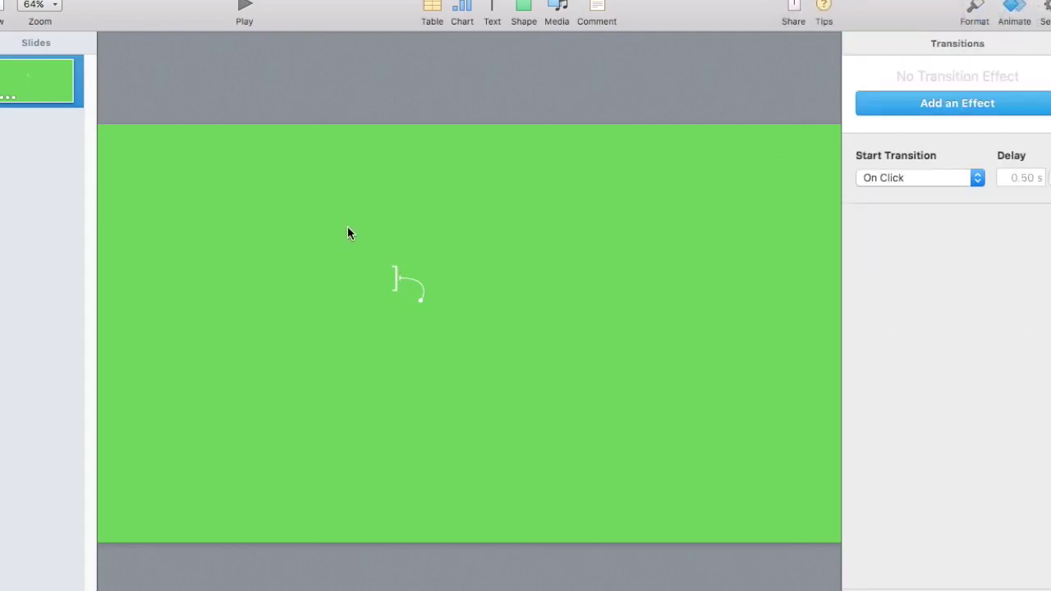
pyautogui.click(246, 6)
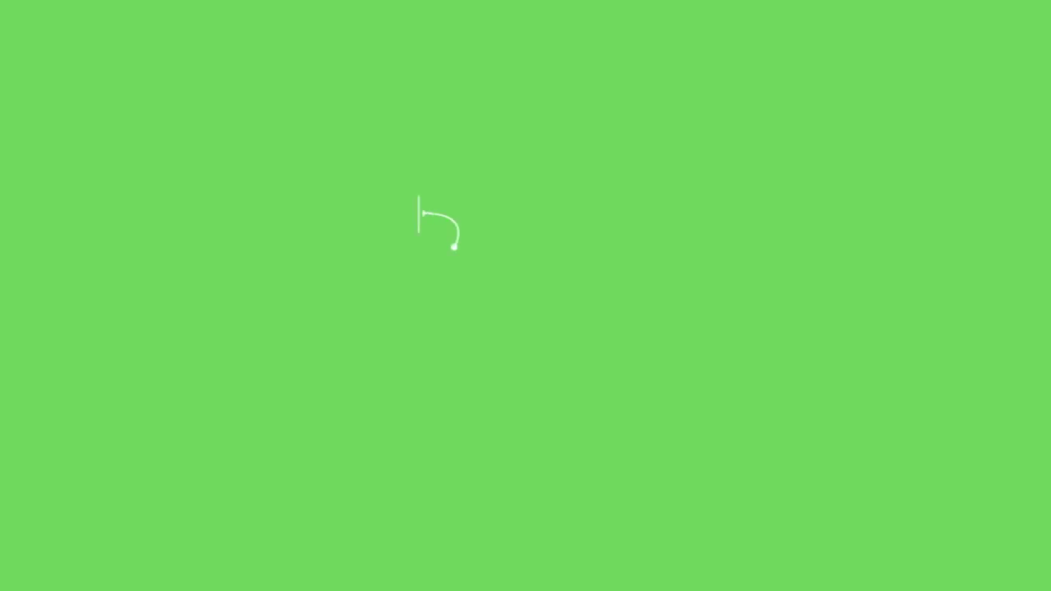
pyautogui.press('Escape')
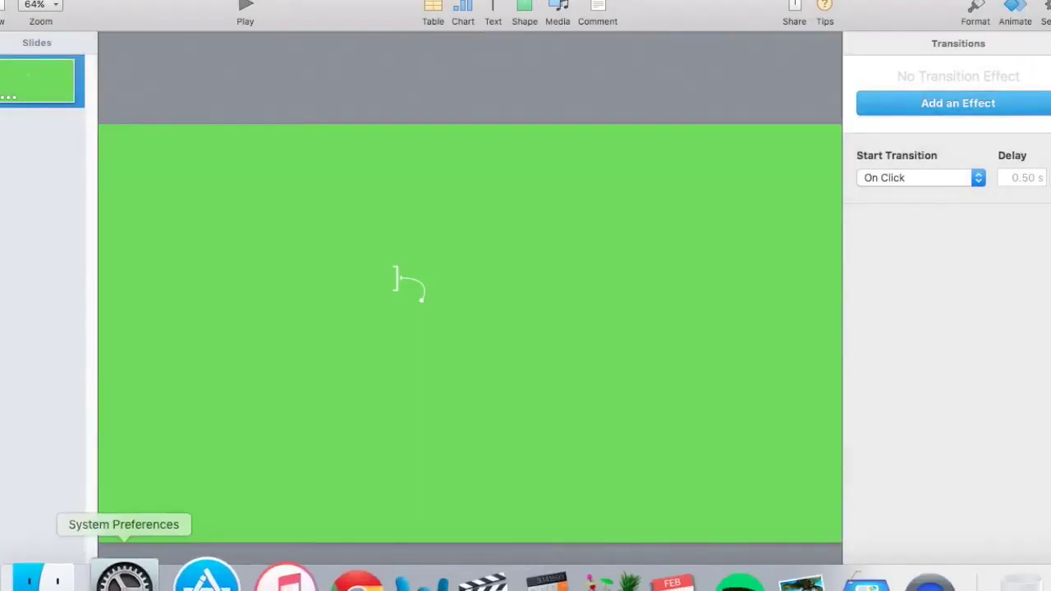
# Step: Straighten the curved pointer line and set its bracket-side endpoint to None
pyautogui.click(321, 573)
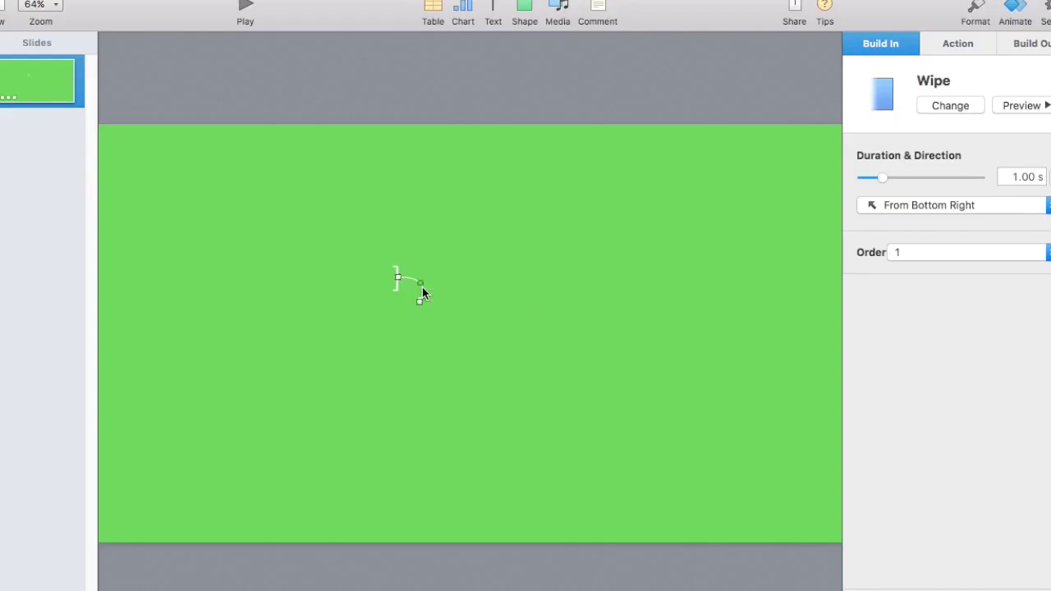
pyautogui.click(455, 317)
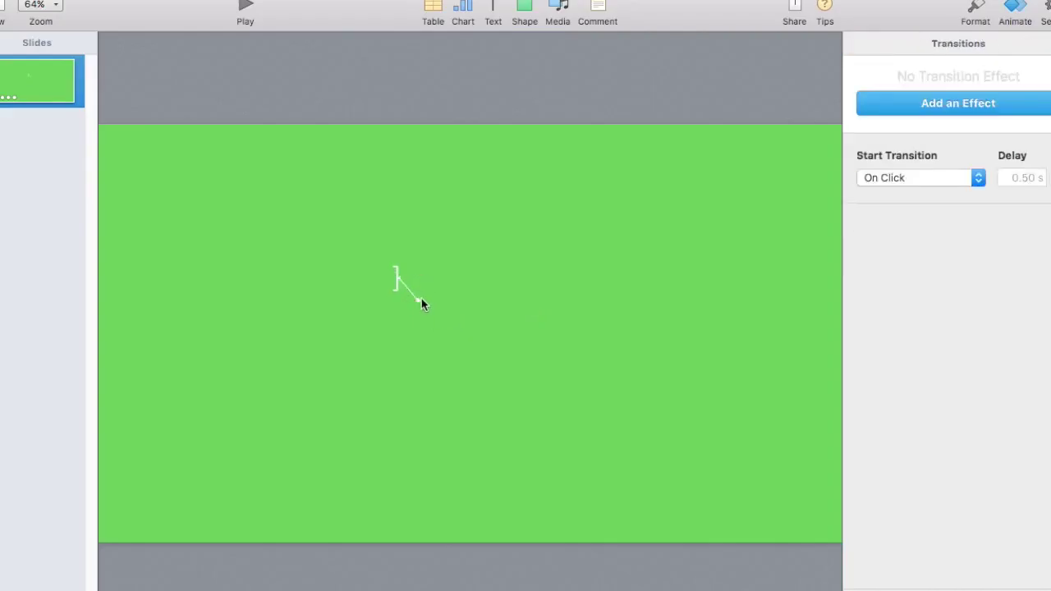
pyautogui.click(419, 299)
pyautogui.click(979, 12)
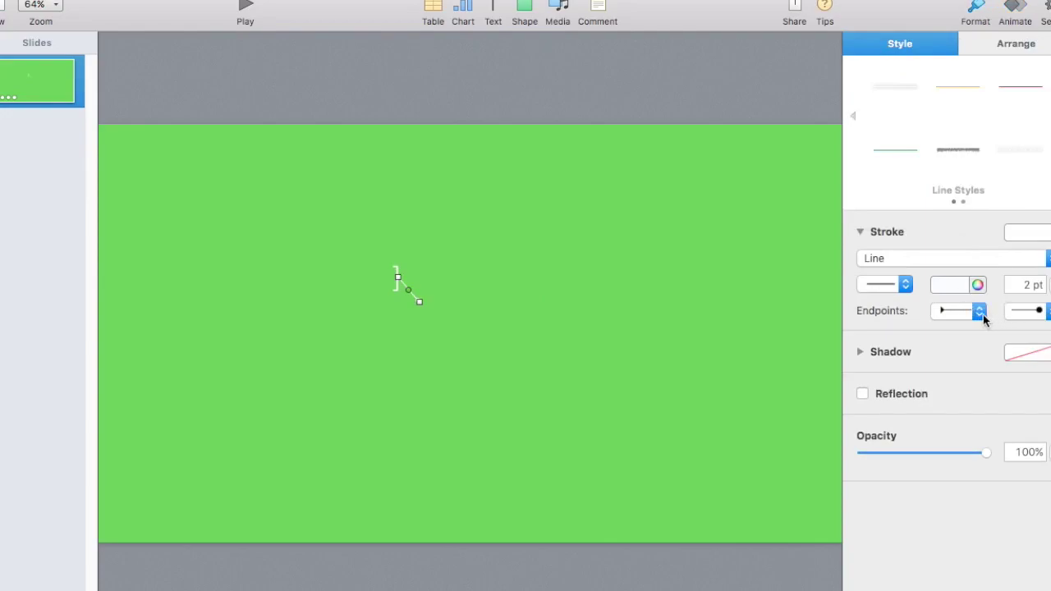
pyautogui.click(980, 313)
pyautogui.click(982, 225)
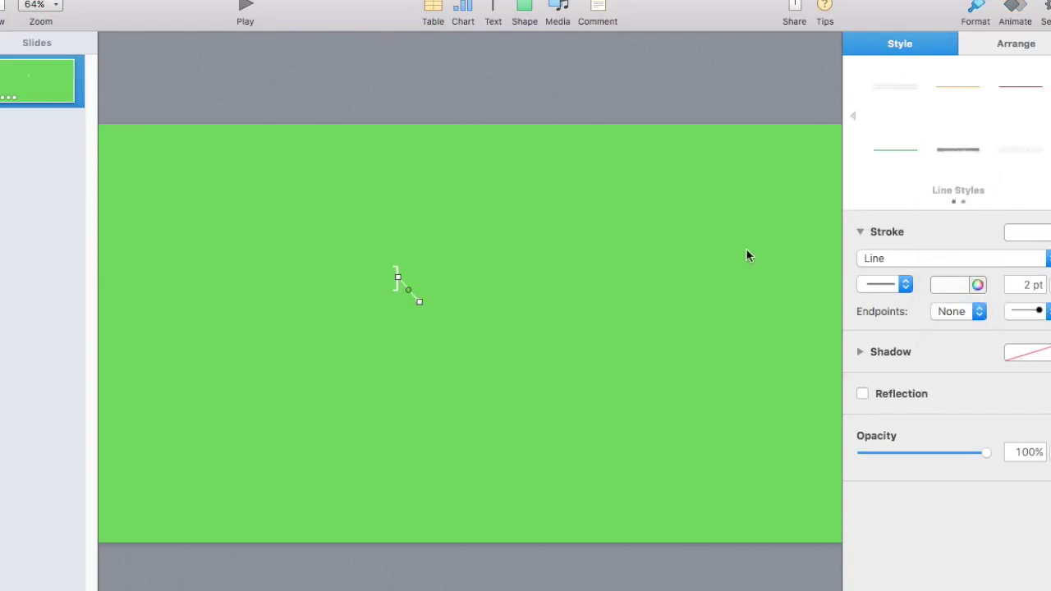
pyautogui.click(746, 250)
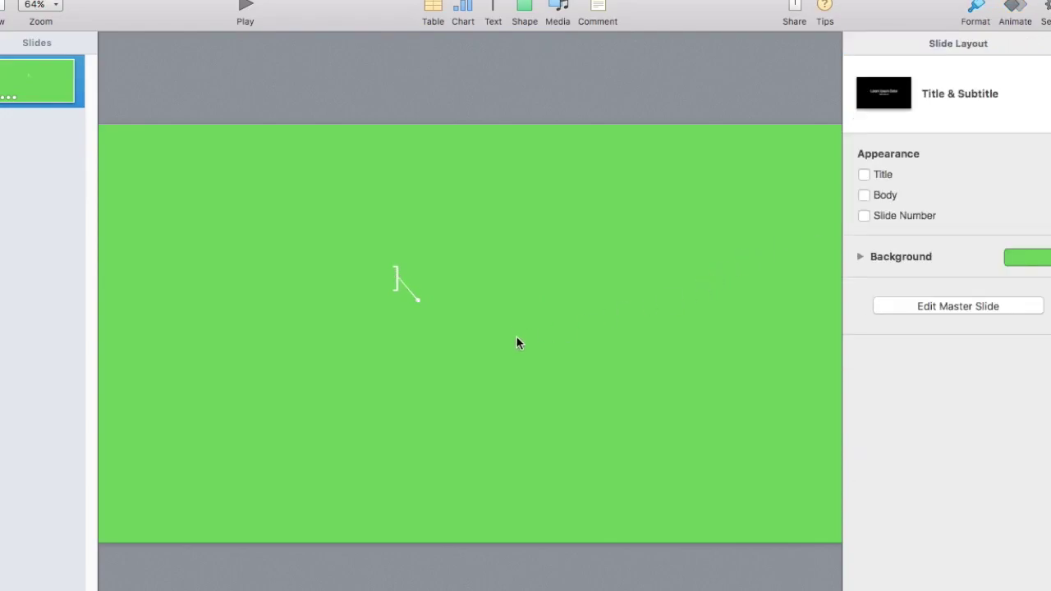
# Step: Set the slide's transition to start Automatically, playing the slideshow before and after the change to check the animation
pyautogui.click(245, 15)
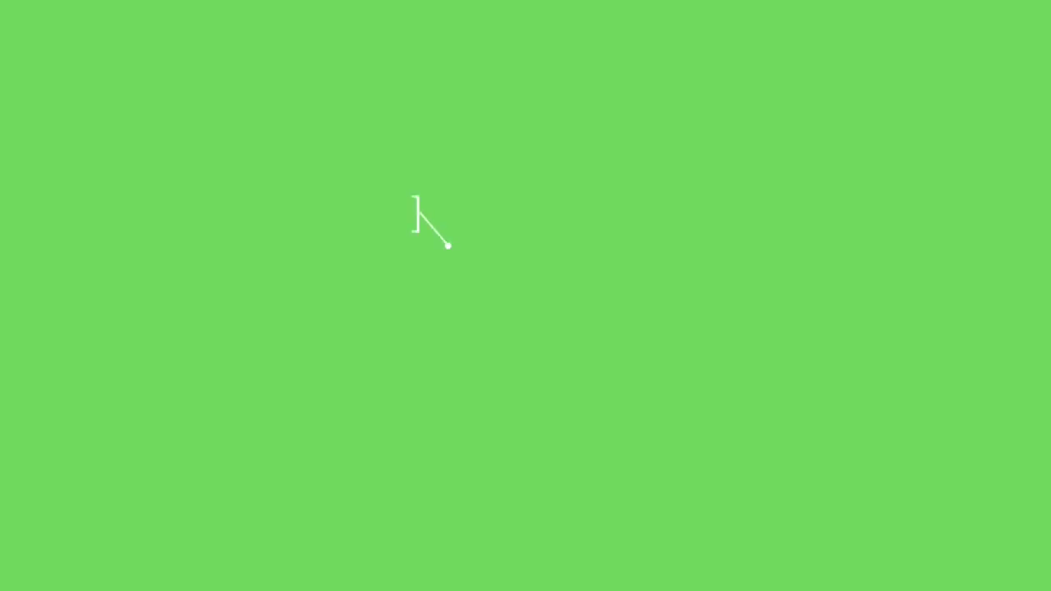
pyautogui.press('Escape')
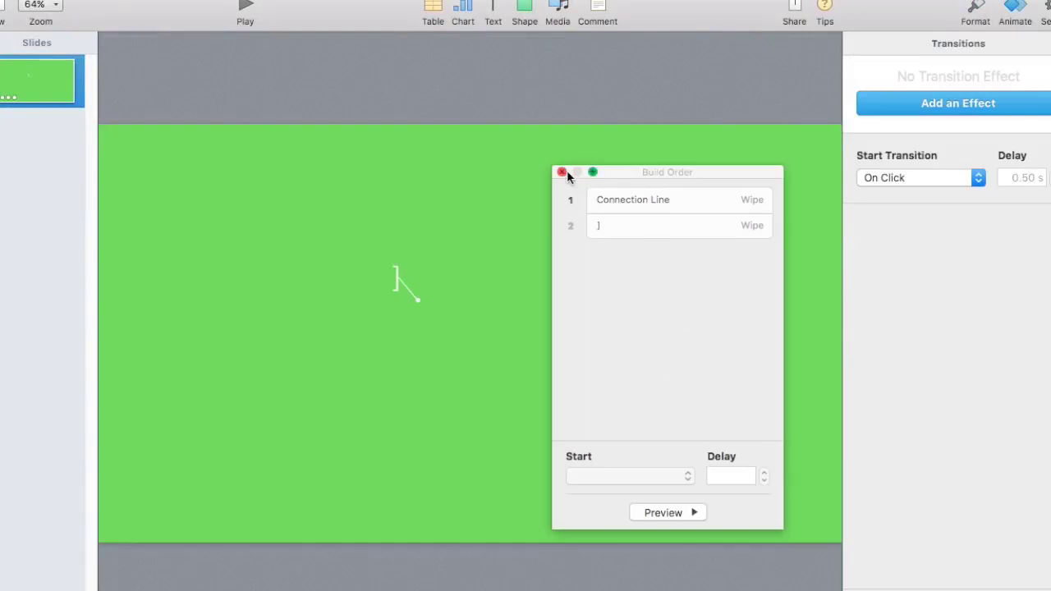
pyautogui.click(959, 179)
pyautogui.click(944, 194)
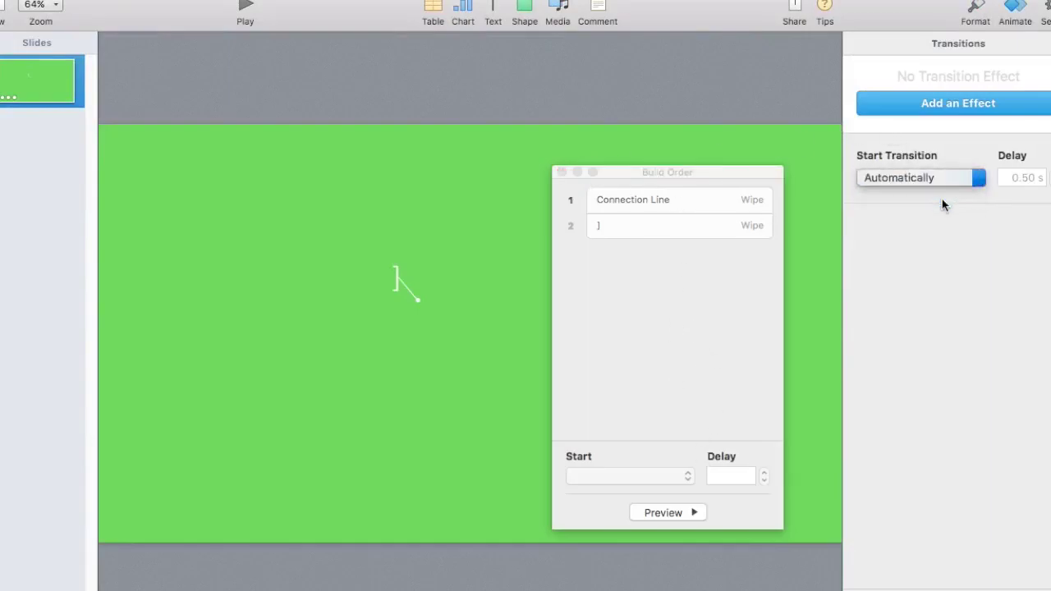
pyautogui.click(562, 172)
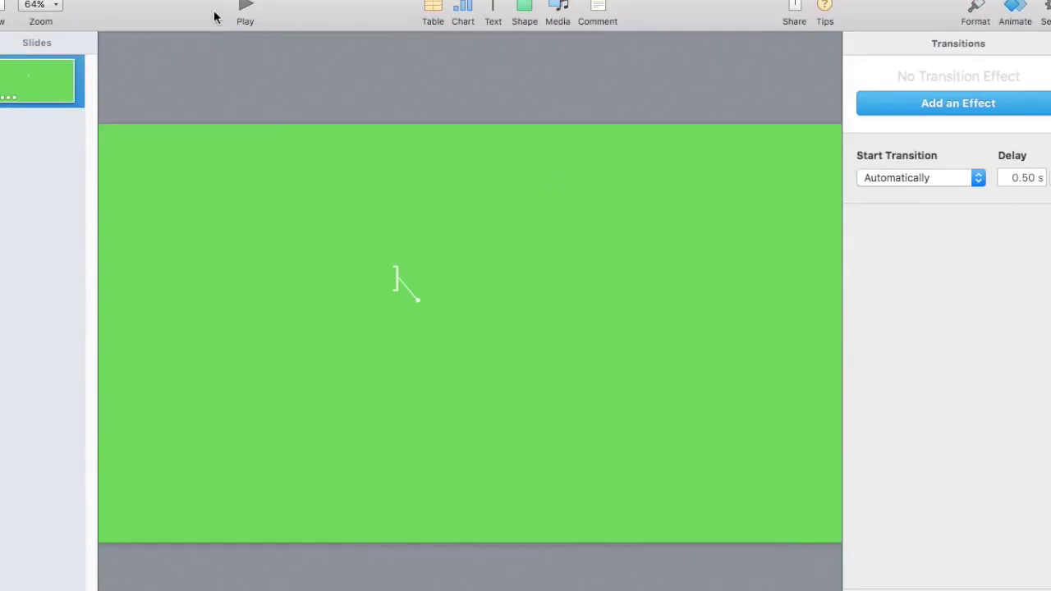
pyautogui.click(245, 8)
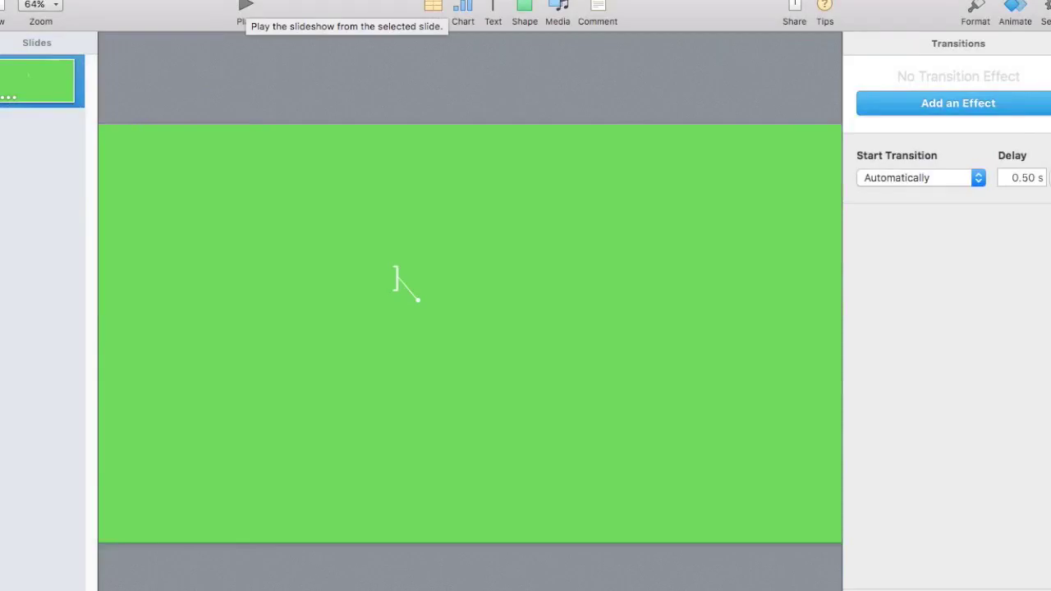
# Step: Export the presentation as a self-playing 720p QuickTime movie named "location bing" in the "animations and effects" folder
pyautogui.click(98, 0)
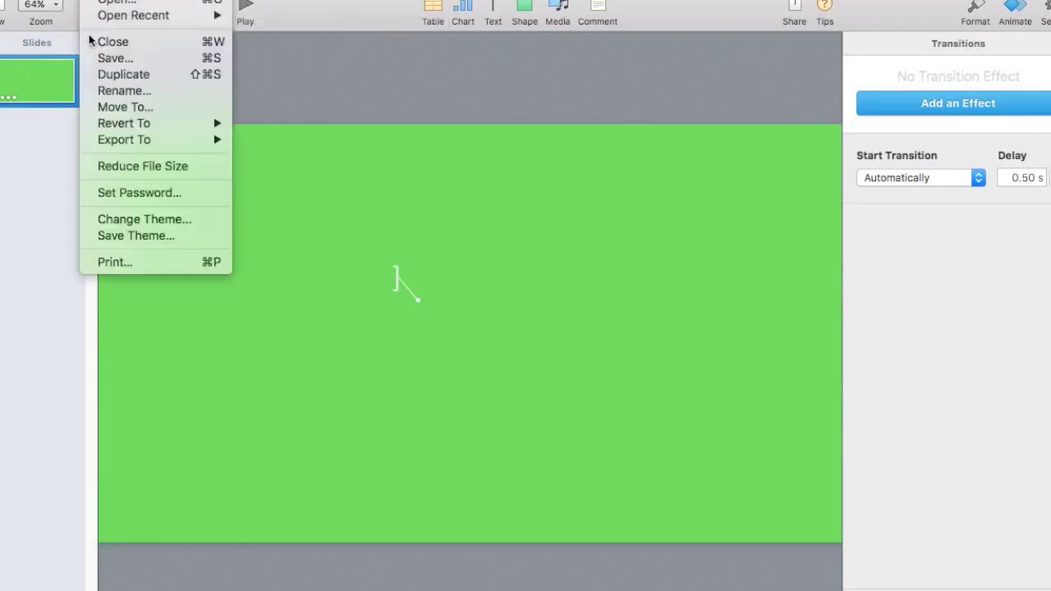
pyautogui.moveTo(119, 142)
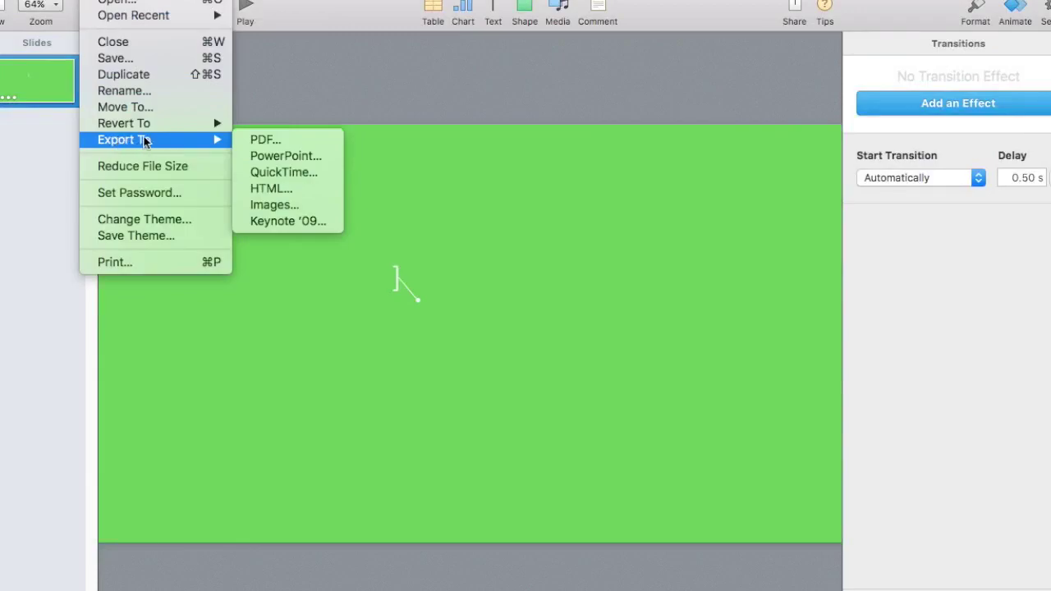
pyautogui.click(276, 173)
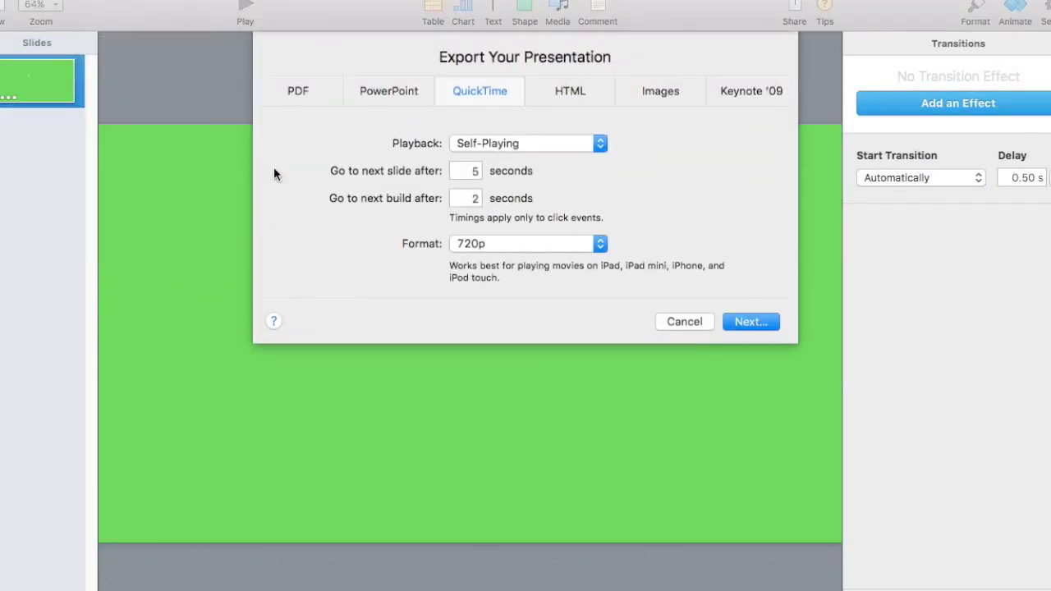
pyautogui.click(486, 146)
pyautogui.click(486, 145)
pyautogui.click(486, 244)
pyautogui.click(486, 243)
pyautogui.click(730, 324)
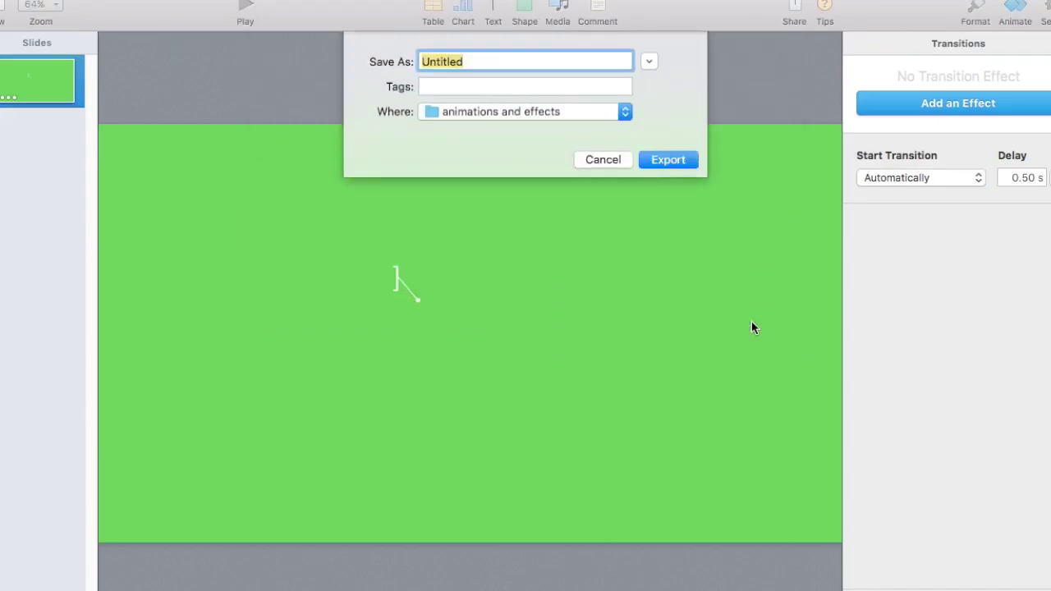
pyautogui.write('location bing')
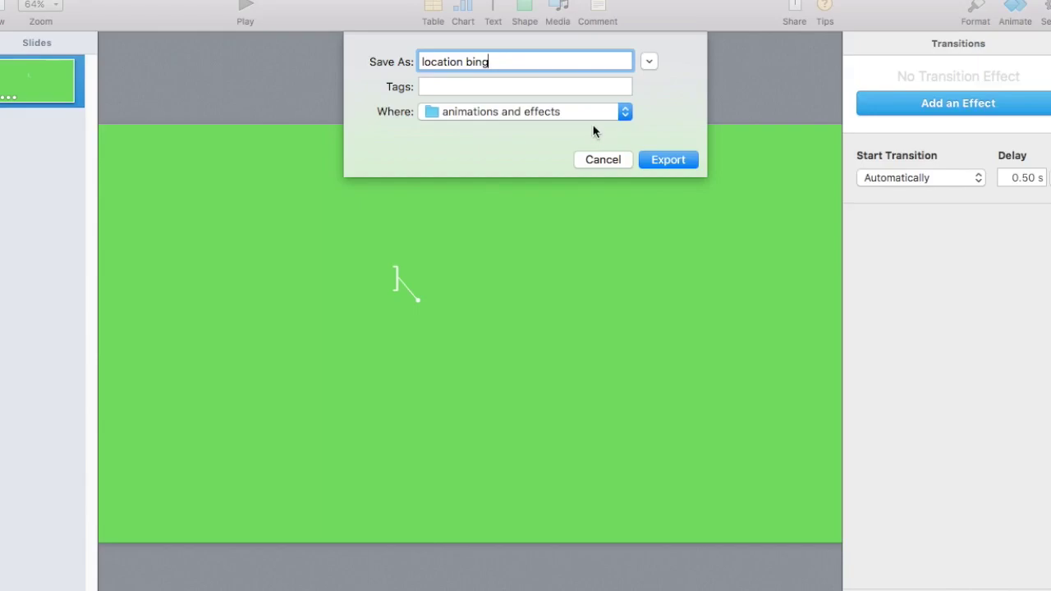
pyautogui.click(661, 159)
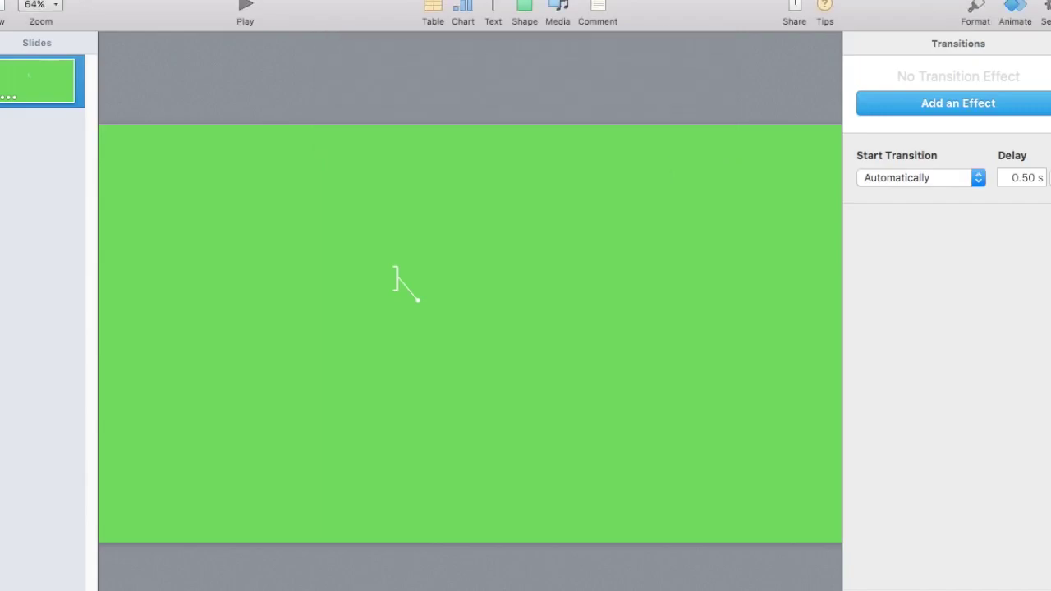
# Step: Save the presentation as "lB" in the "animations and effects" folder
pyautogui.click(95, 1)
pyautogui.click(122, 54)
pyautogui.write('lo')
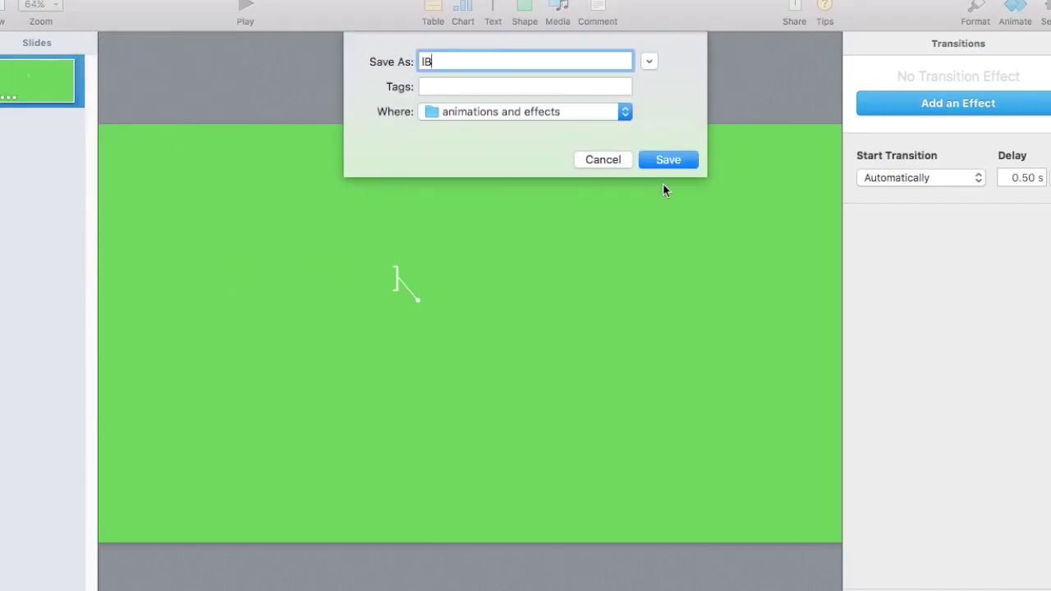
pyautogui.click(667, 160)
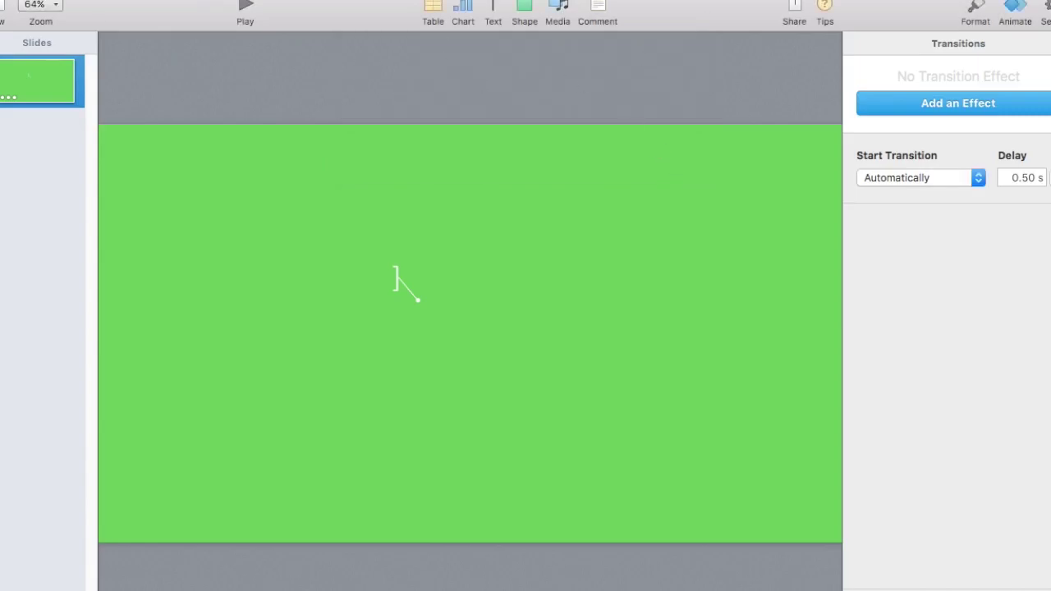
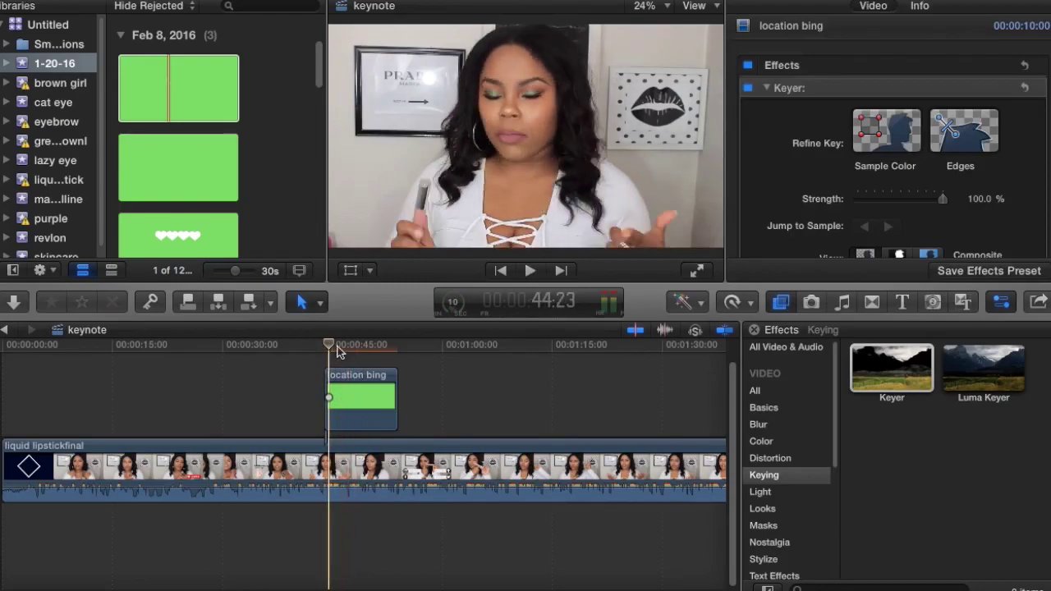
# Step: In Final Cut Pro, add the Move title above the "location bing" clip, starting at 46:03
pyautogui.moveTo(338, 350)
pyautogui.mouseDown()
pyautogui.moveTo(352, 351)
pyautogui.moveTo(341, 351)
pyautogui.mouseUp()
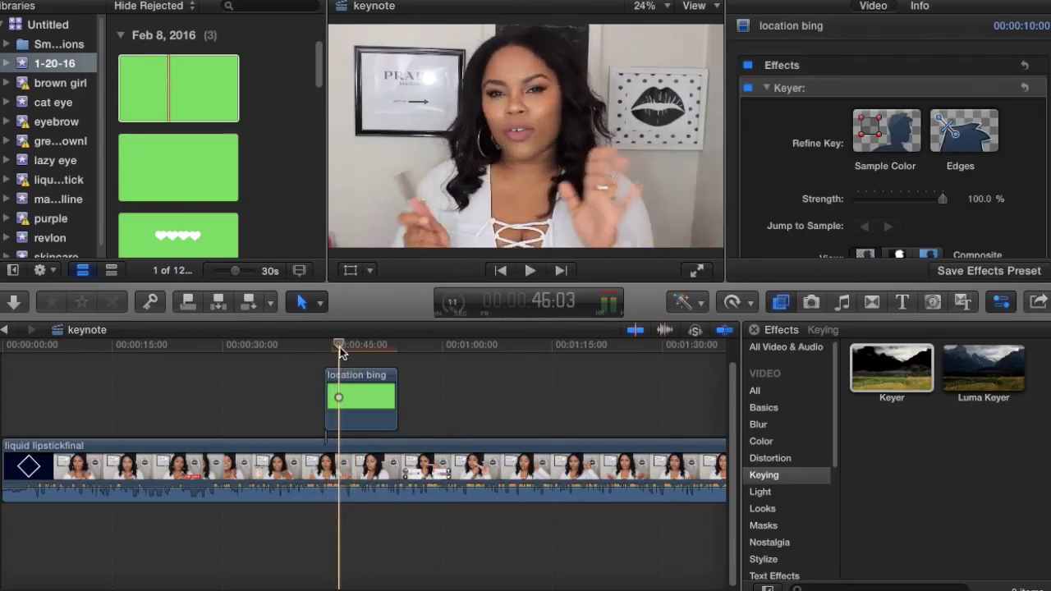
pyautogui.click(902, 301)
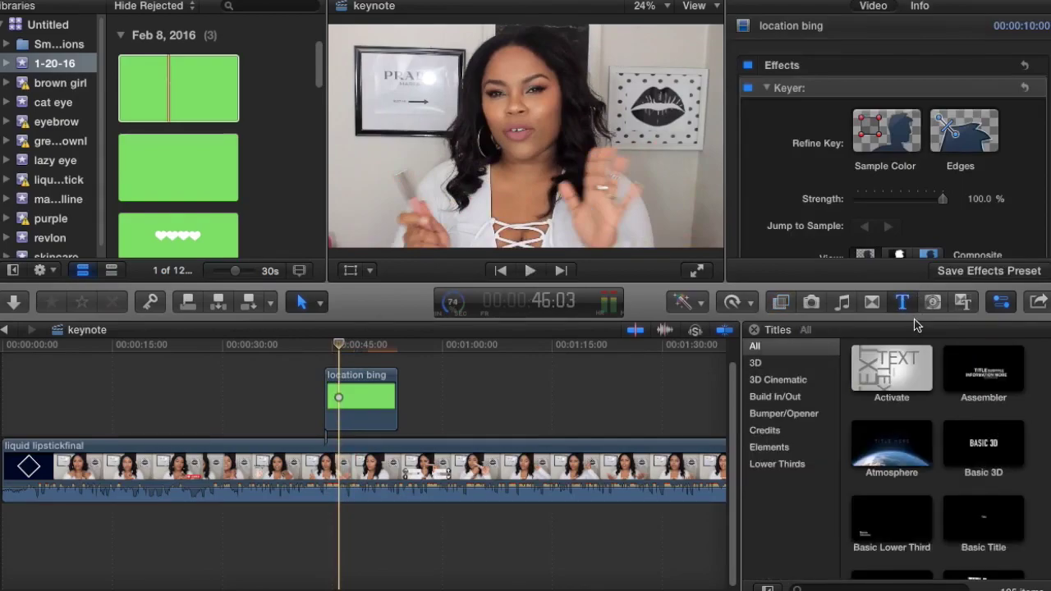
pyautogui.scroll(-15, 938, 460)
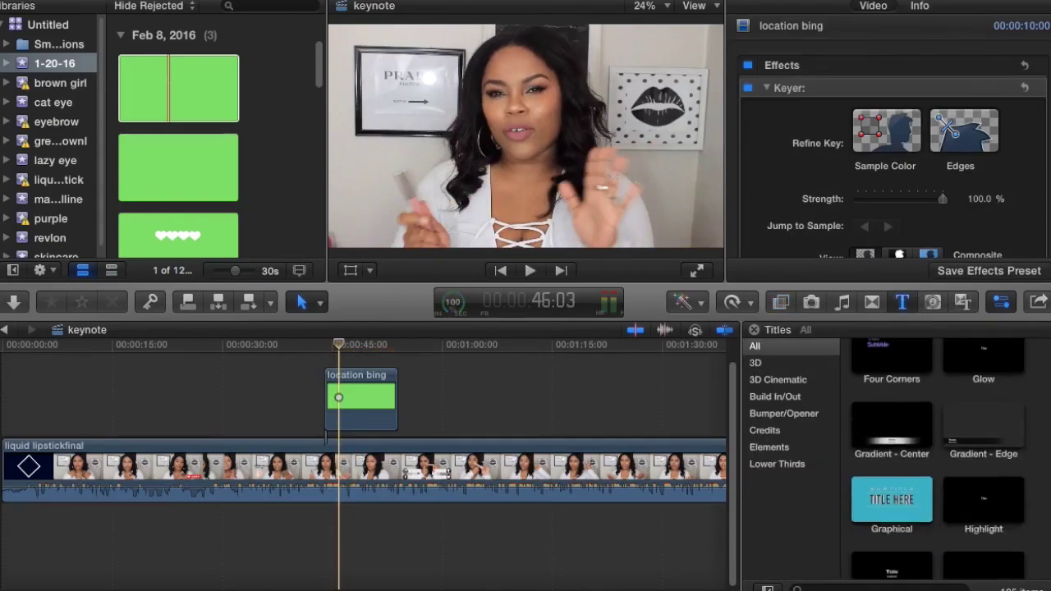
pyautogui.scroll(-10, 975, 444)
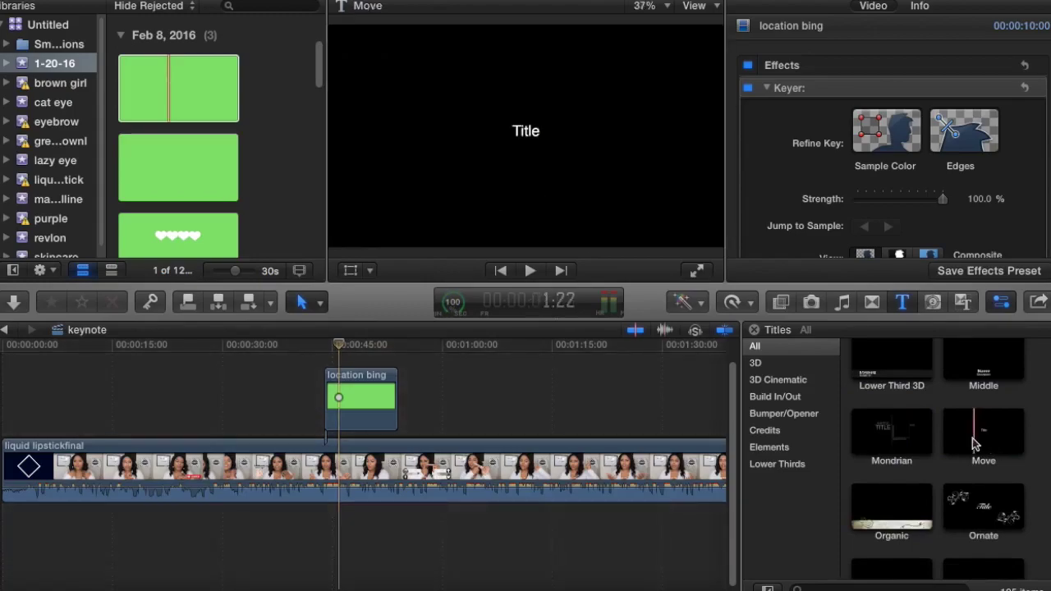
pyautogui.moveTo(977, 439); pyautogui.dragTo(341, 355)
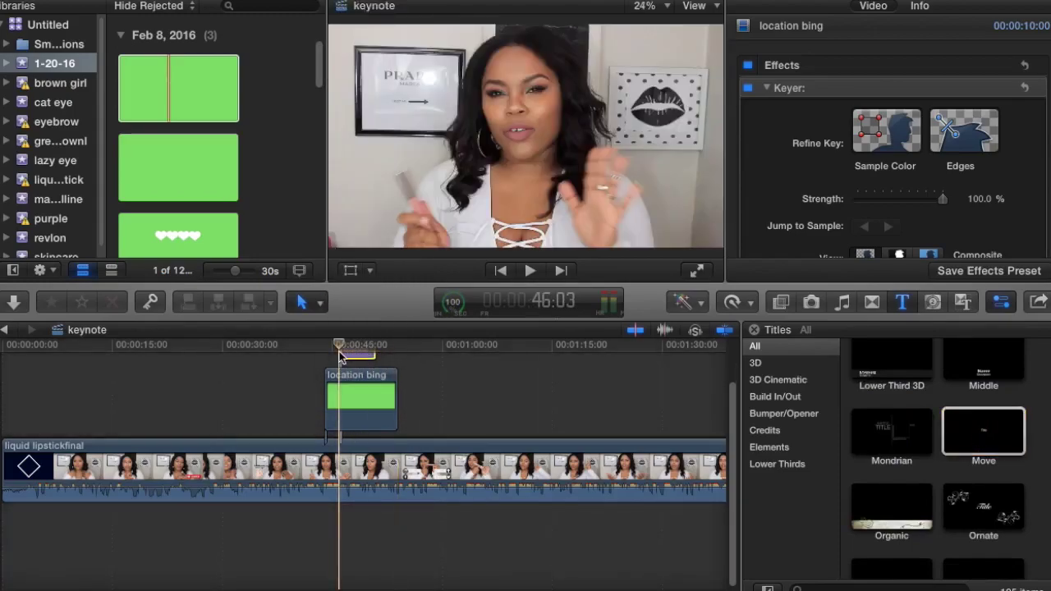
# Step: Play ahead to 47:23, change the title text to "Hello", and place it in front of the closing bracket
pyautogui.press('space')
pyautogui.press('space')
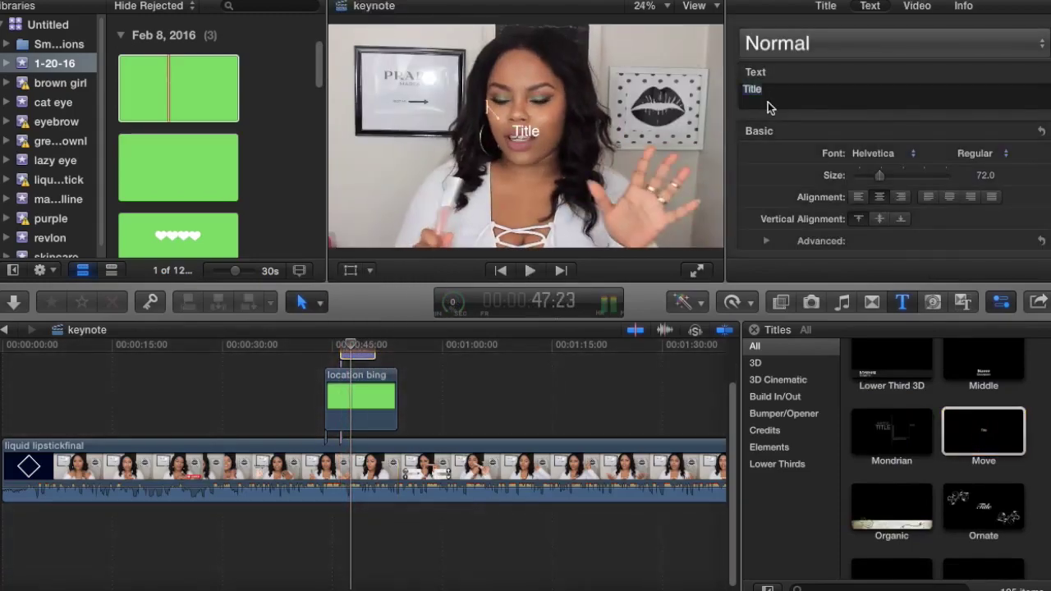
pyautogui.moveTo(526, 135); pyautogui.dragTo(464, 116)
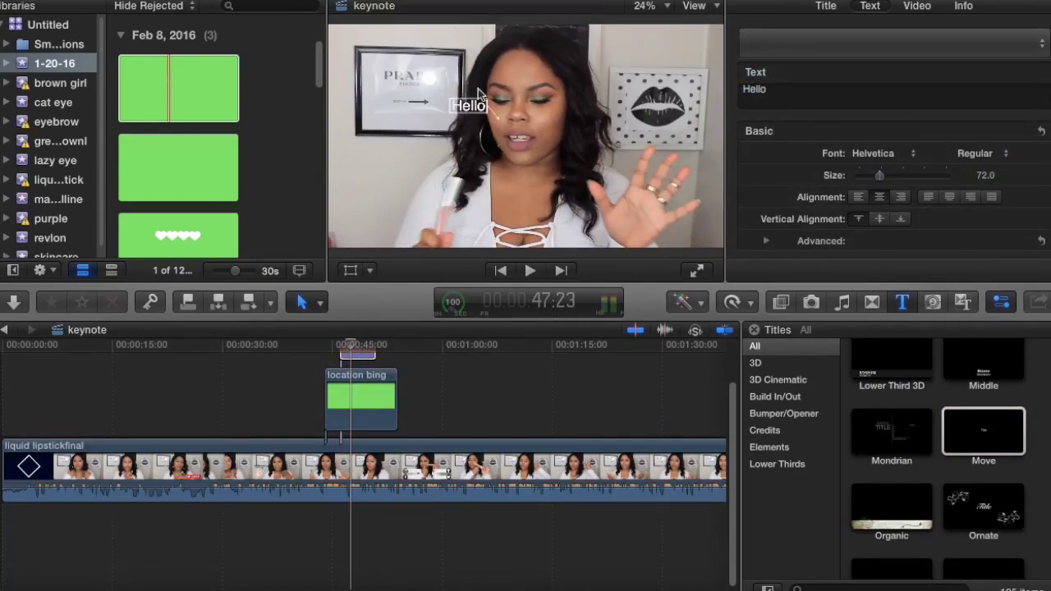
# Step: Review the Hello title's published animation parameters, leaving Build In on Slide
pyautogui.click(826, 7)
pyautogui.click(880, 197)
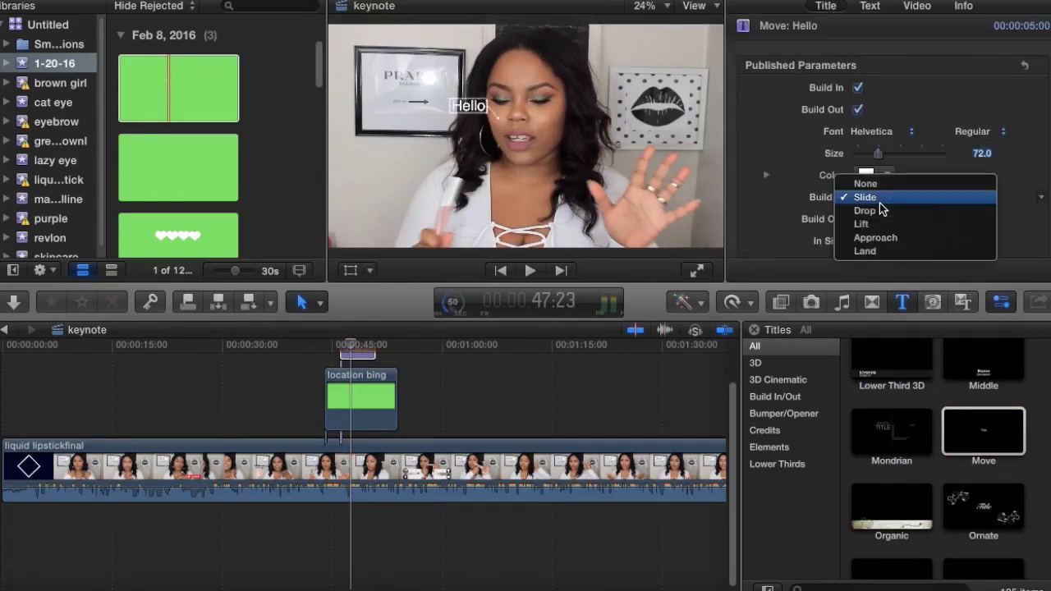
pyautogui.click(879, 203)
pyautogui.scroll(-5, 880, 202)
pyautogui.scroll(-2, 868, 148)
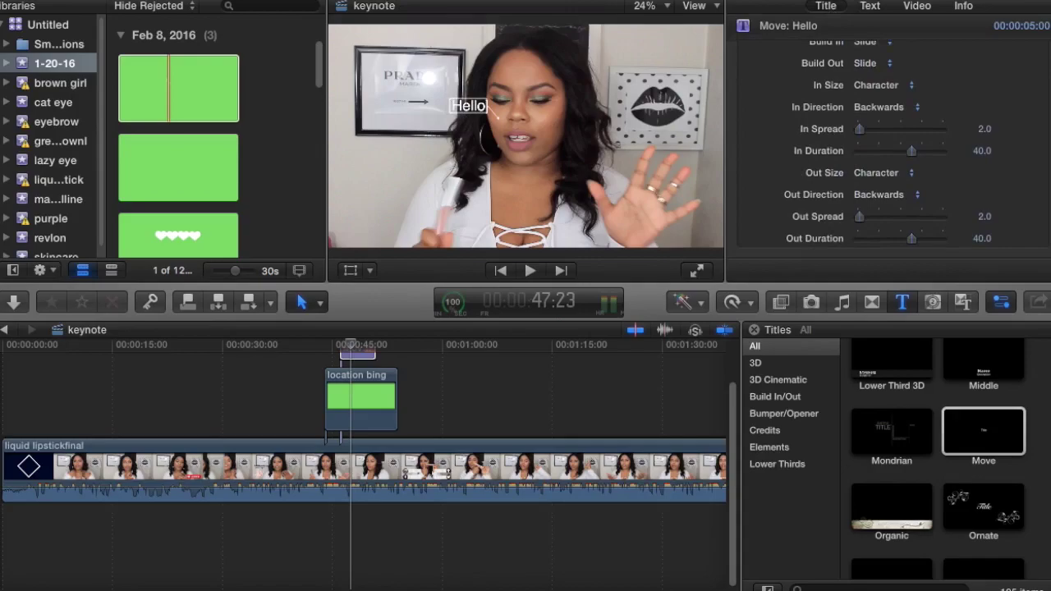
pyautogui.scroll(5, 903, 164)
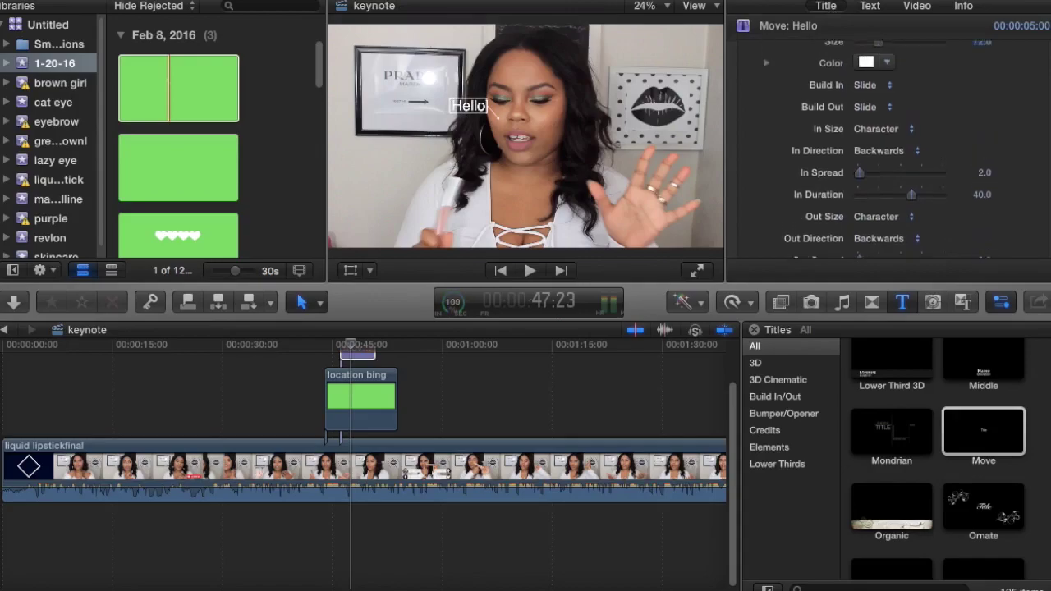
pyautogui.scroll(-1, 903, 164)
# Step: Set the Hello title's In Size to Word and In Direction to Forwards, and preview the animation
pyautogui.click(910, 187)
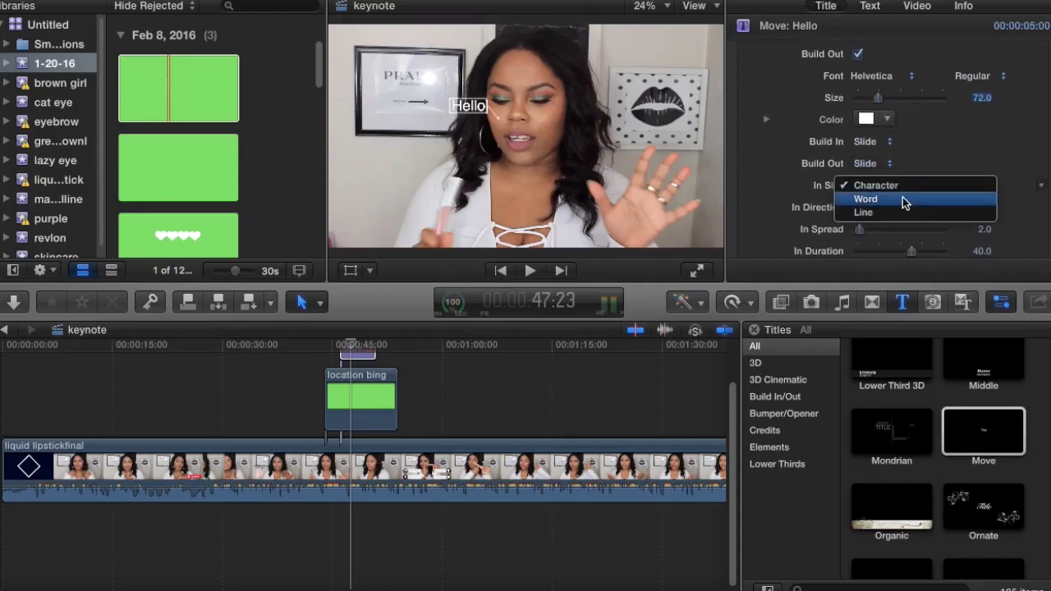
pyautogui.click(907, 200)
pyautogui.click(905, 207)
pyautogui.click(903, 197)
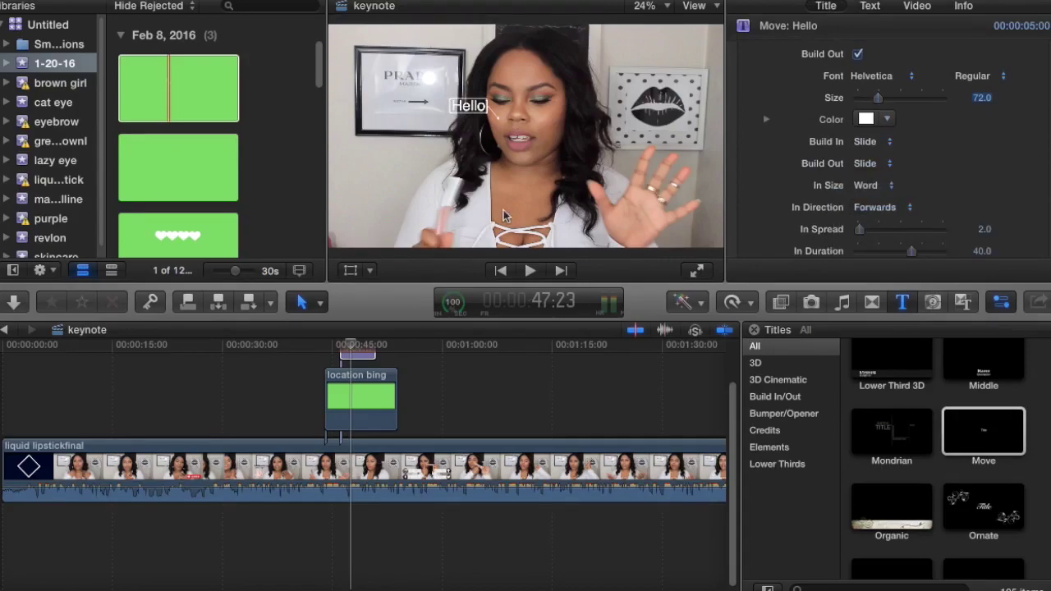
pyautogui.click(336, 347)
pyautogui.press('space')
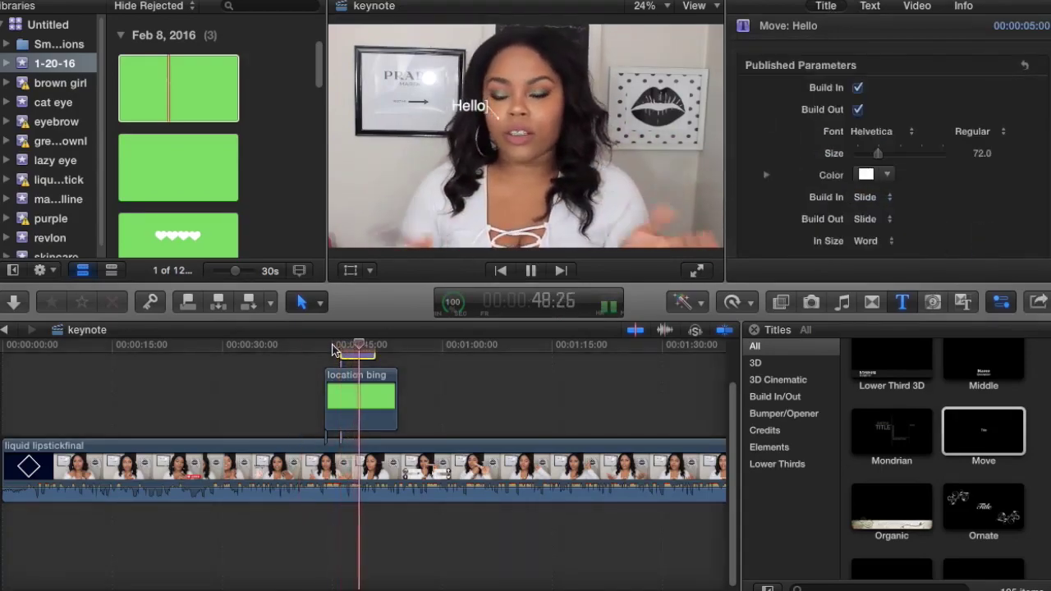
pyautogui.press('space')
# Step: Set the Hello title's In Size to Line and In Direction to Ends to Center, and play the entrance
pyautogui.click(891, 241)
pyautogui.click(872, 255)
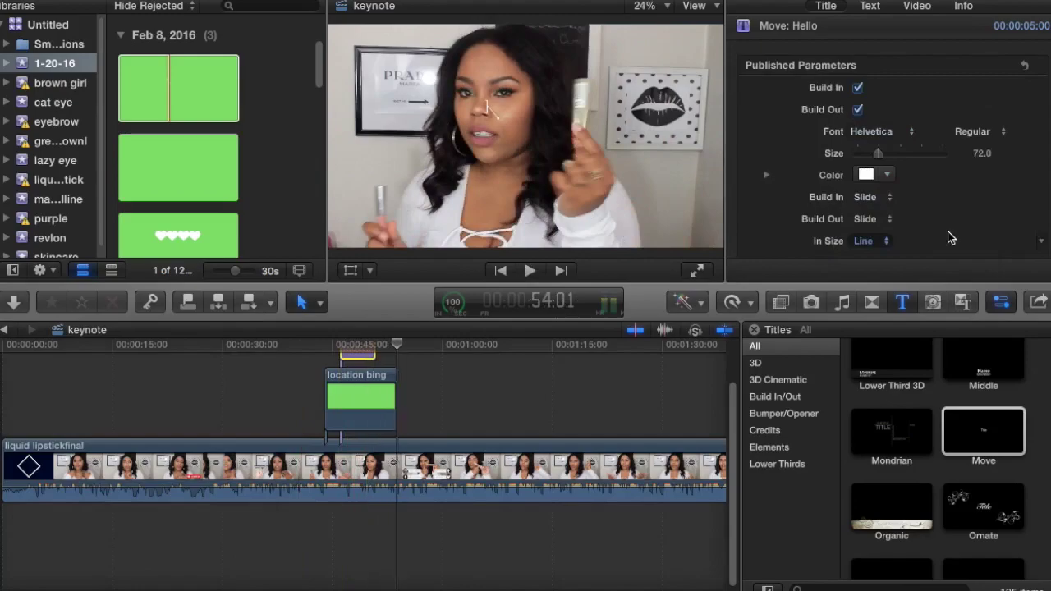
pyautogui.scroll(-2, 903, 210)
pyautogui.click(903, 203)
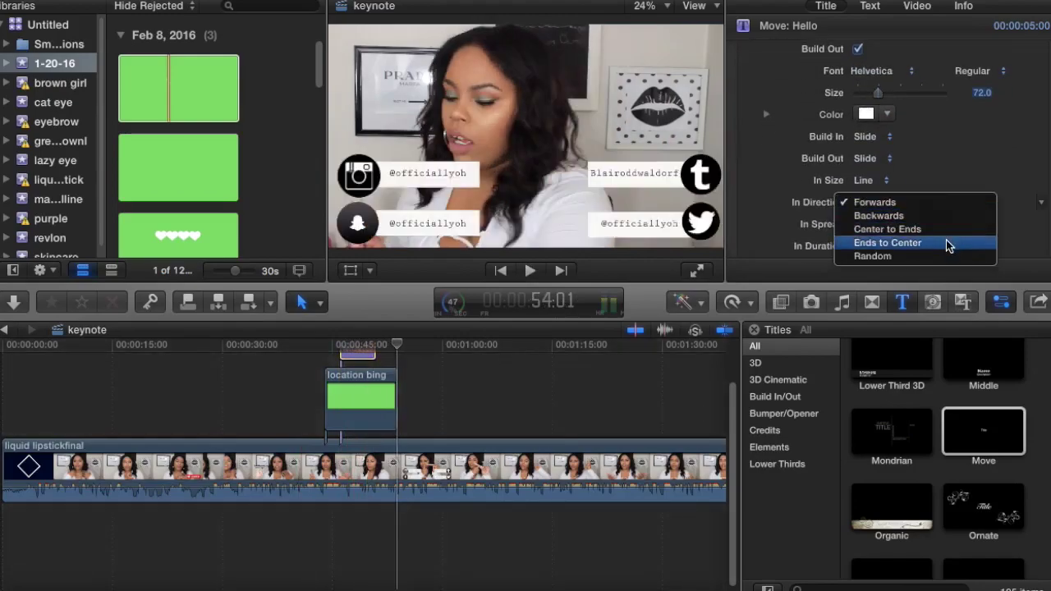
pyautogui.click(904, 241)
pyautogui.click(329, 347)
pyautogui.press('space')
pyautogui.press('space')
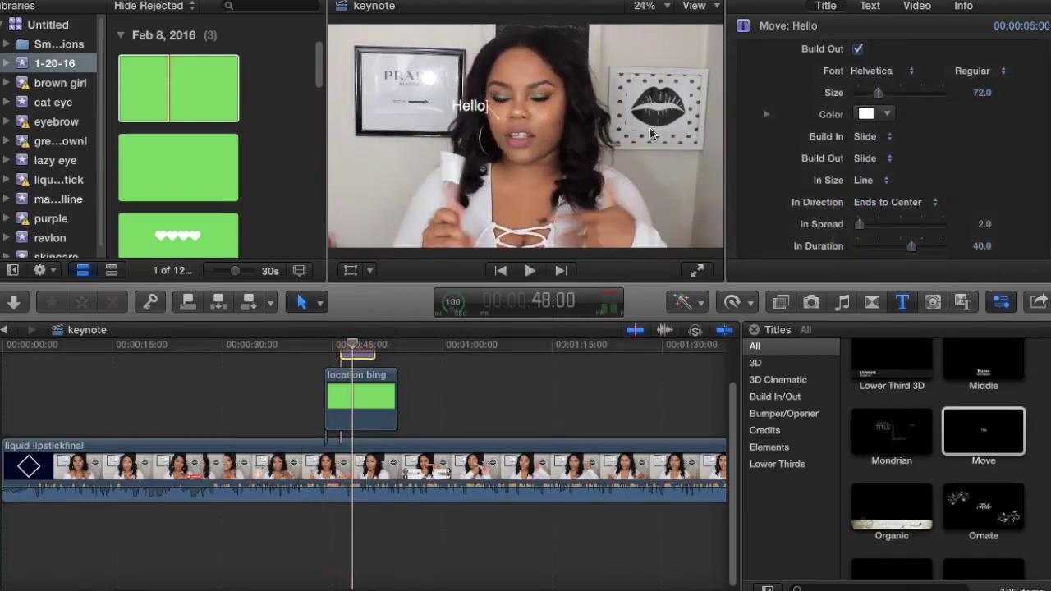
# Step: Set the Hello title's In Size to Character and In Direction to Forwards, and play it from 46:03
pyautogui.click(876, 179)
pyautogui.click(877, 151)
pyautogui.click(890, 202)
pyautogui.click(903, 167)
pyautogui.click(339, 346)
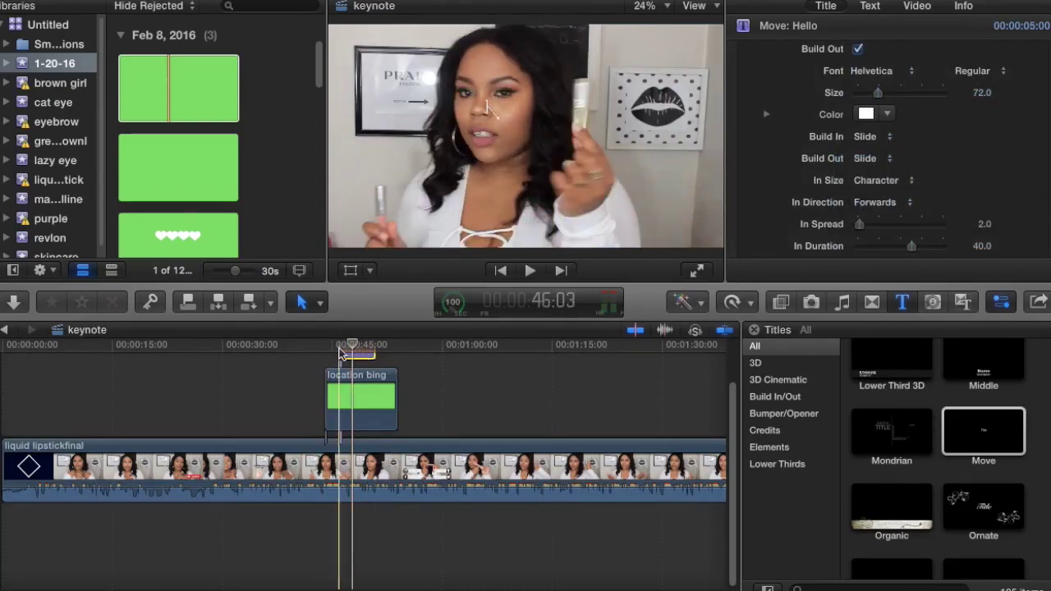
pyautogui.press('space')
pyautogui.press('space')
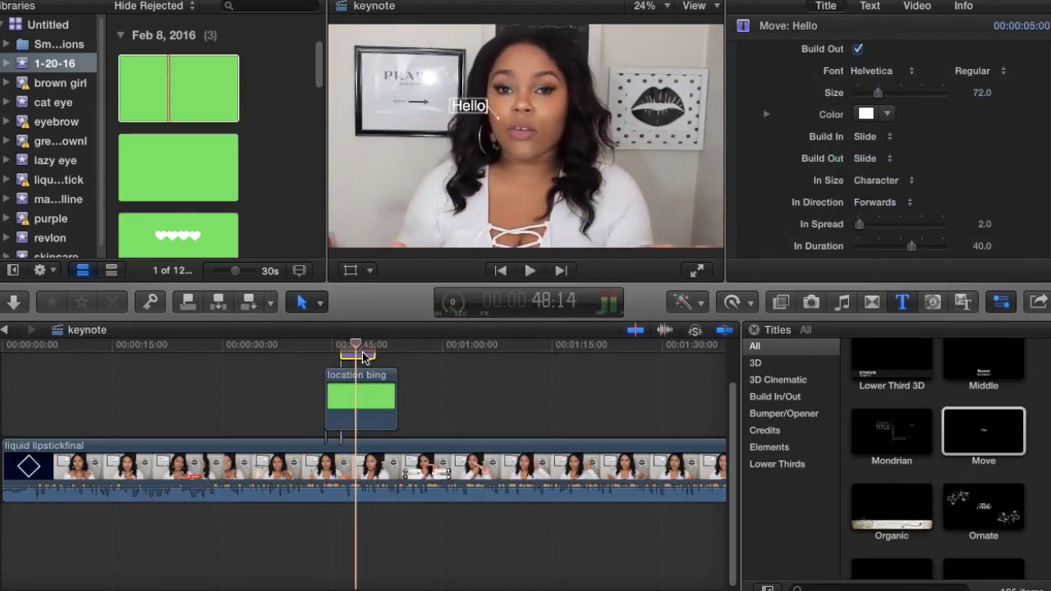
# Step: Set the title's In Direction to Backwards and shift the title along the timeline to start at about 48:00
pyautogui.click(891, 202)
pyautogui.click(926, 214)
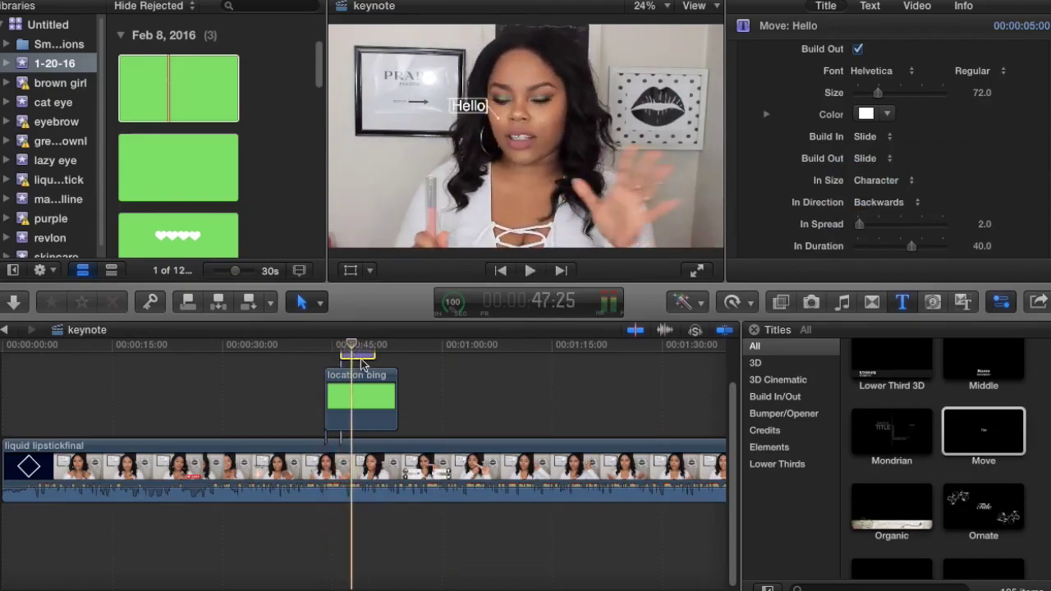
pyautogui.press('space')
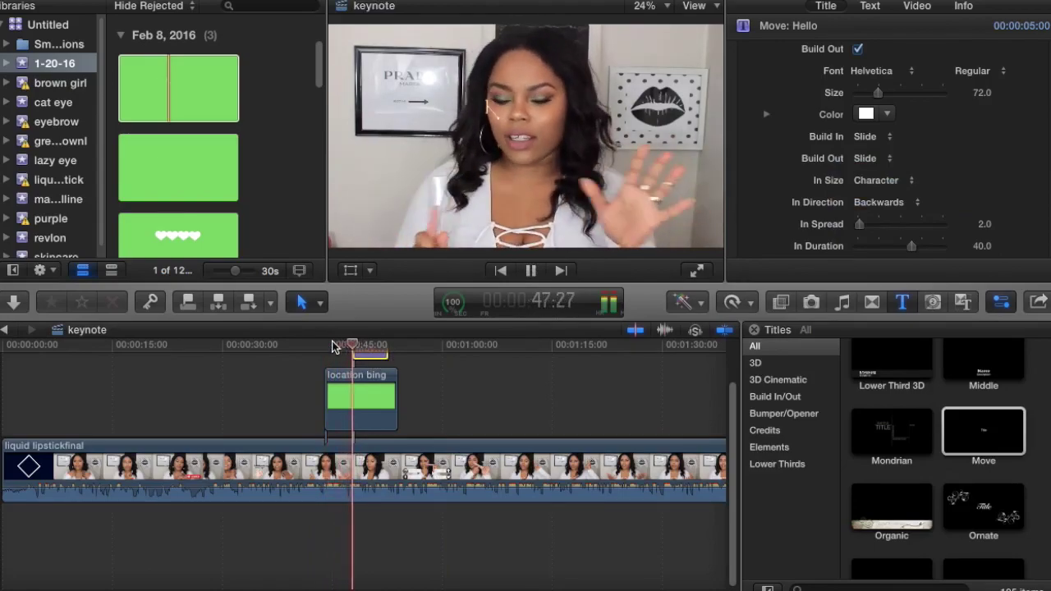
# Step: Replay the section around the title's start to check its timing against the closing bracket
pyautogui.press('space')
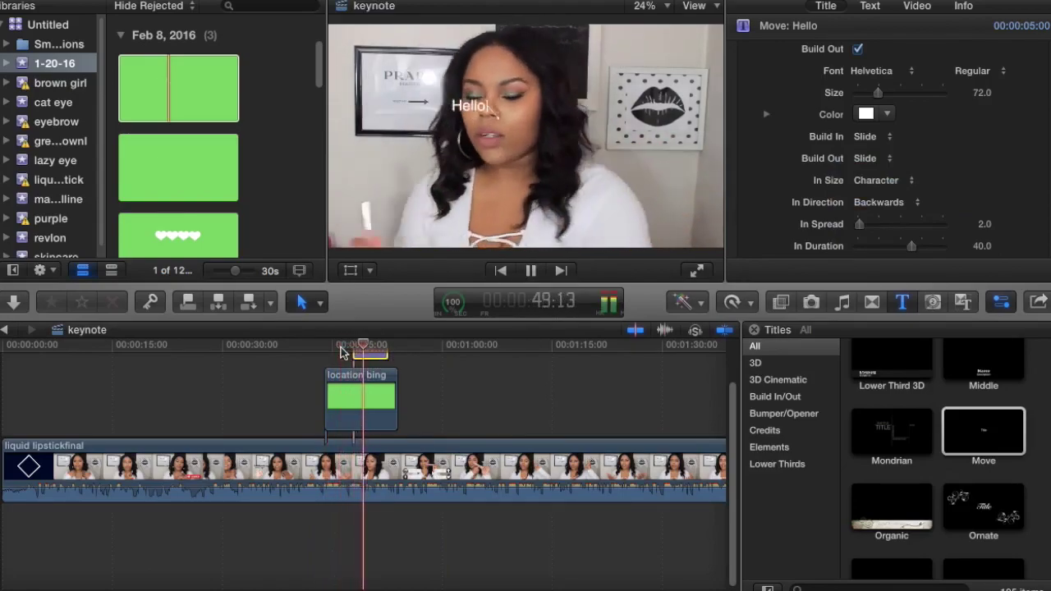
pyautogui.press('space')
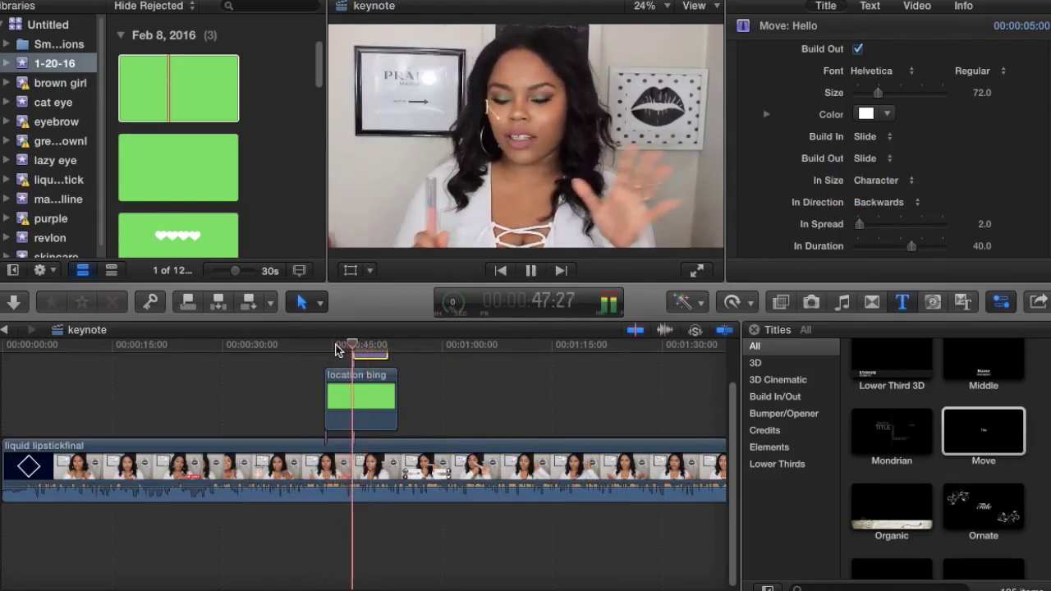
pyautogui.press('space')
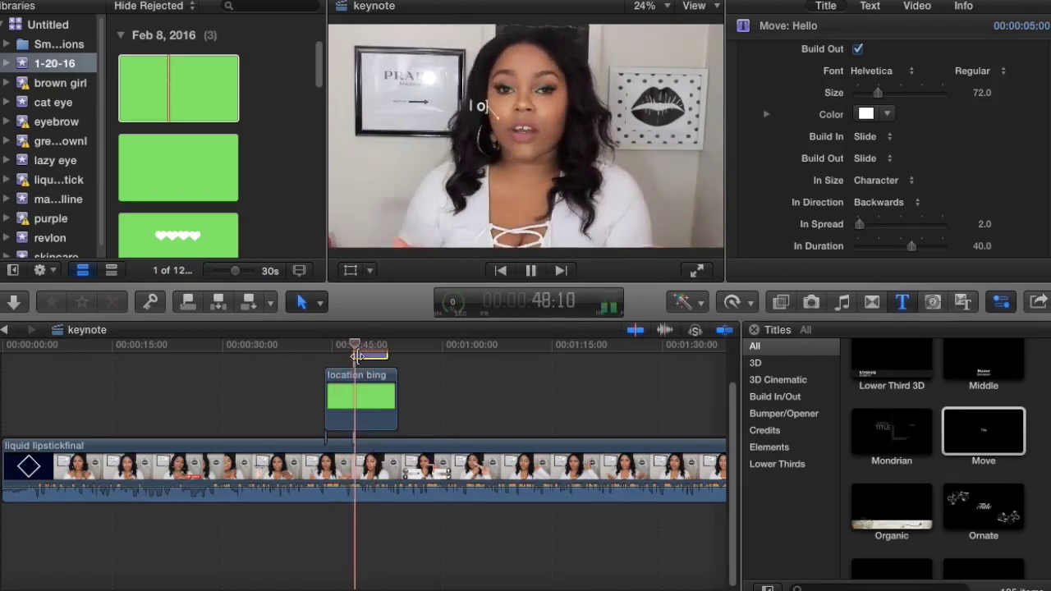
pyautogui.press('space')
pyautogui.press('space')
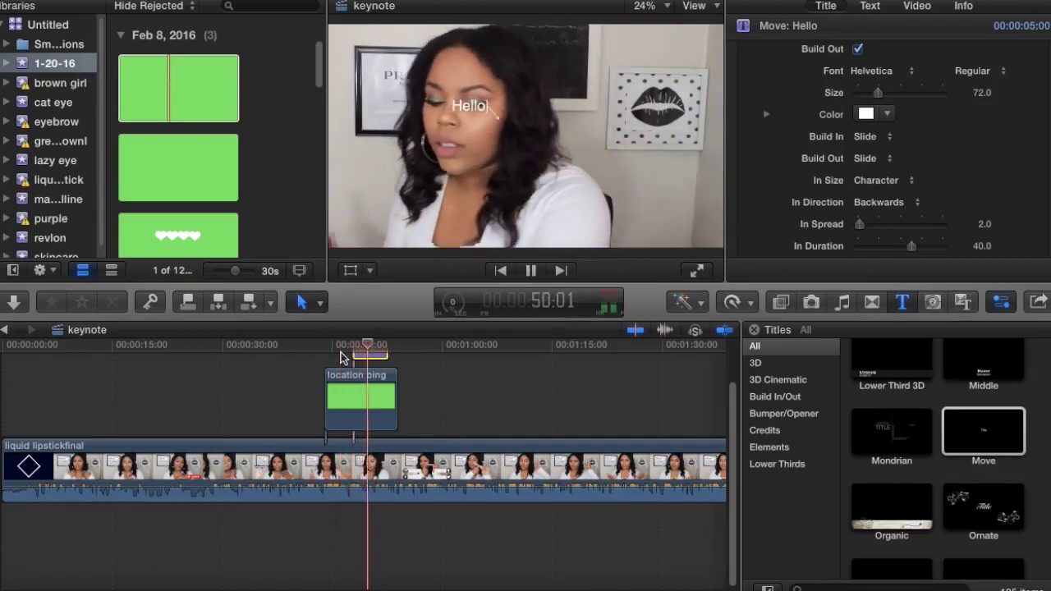
pyautogui.press('space')
pyautogui.press('space')
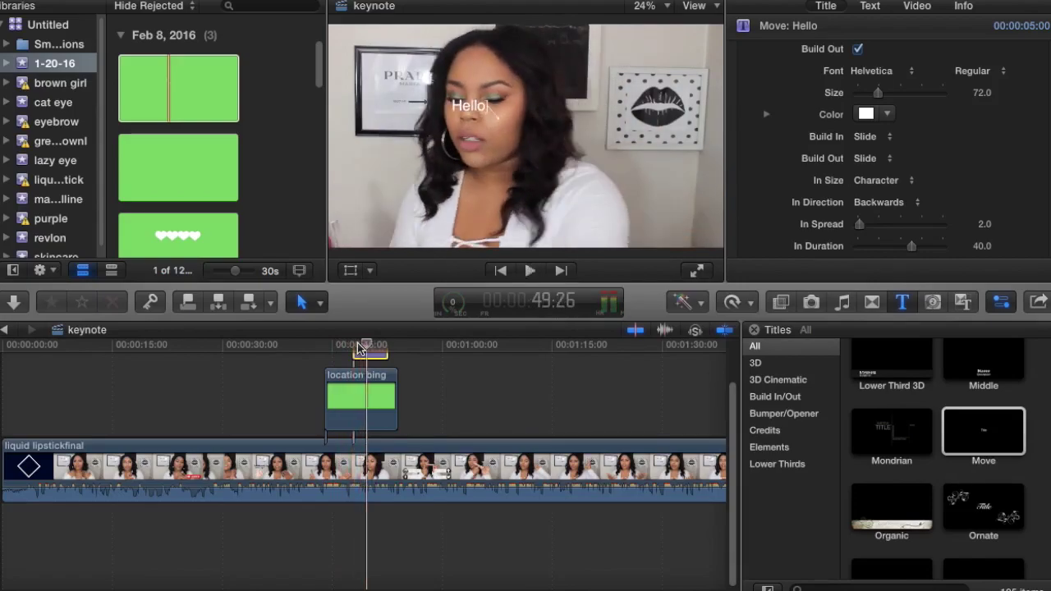
# Step: Combine the Hello title and the "location bing" clip into a compound clip named "keynote Clip" in the 1-20-16 event
pyautogui.rightClick(383, 400)
pyautogui.click(422, 392)
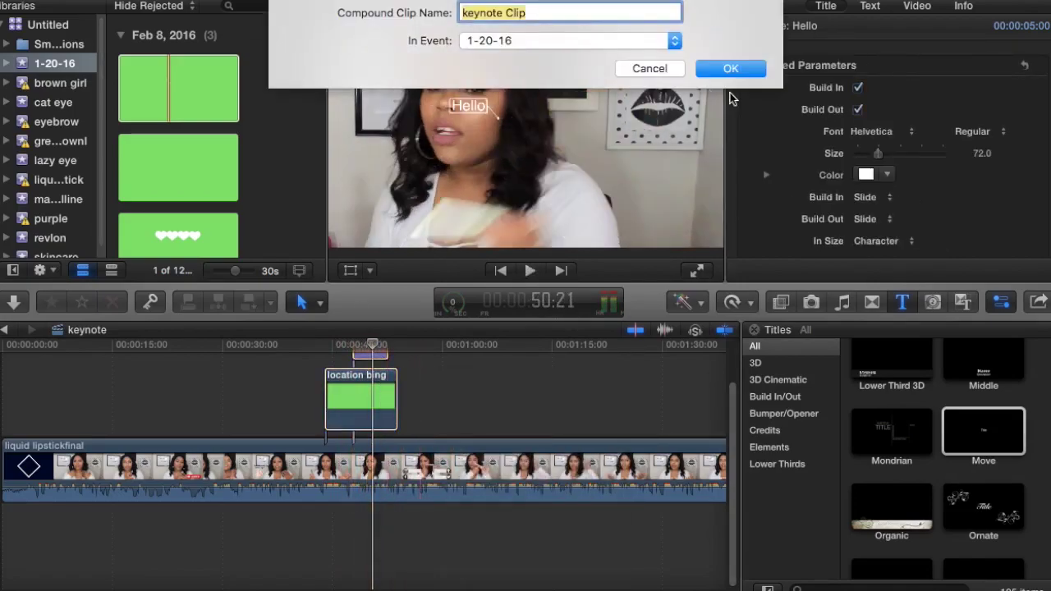
pyautogui.click(729, 65)
# Step: Transform the compound clip: move it down and left in the frame and enlarge it so "Hello" sits beside the woman's shoulder
pyautogui.click(350, 272)
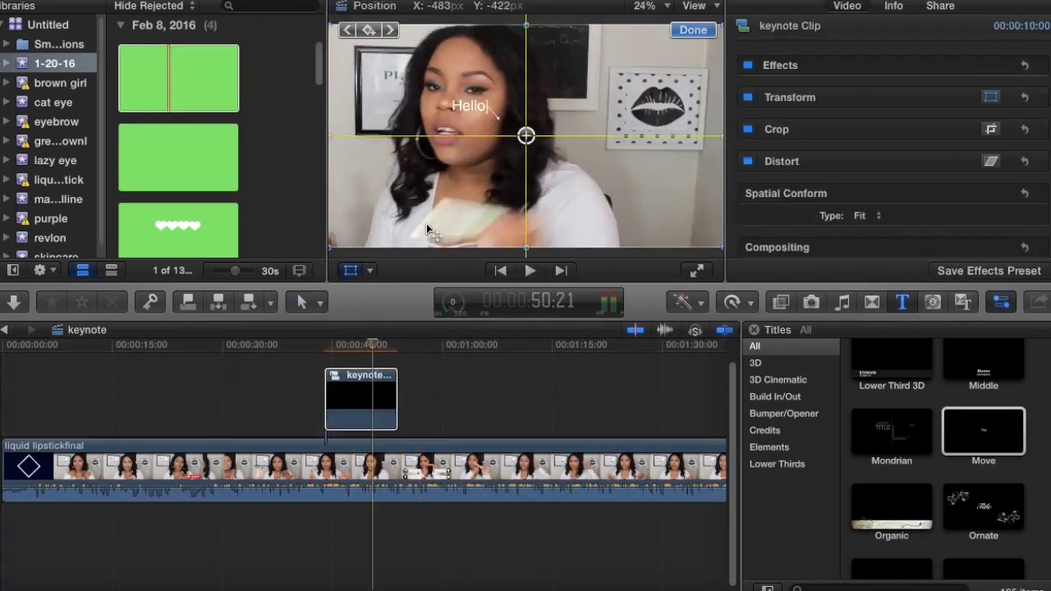
pyautogui.moveTo(525, 135); pyautogui.dragTo(419, 264)
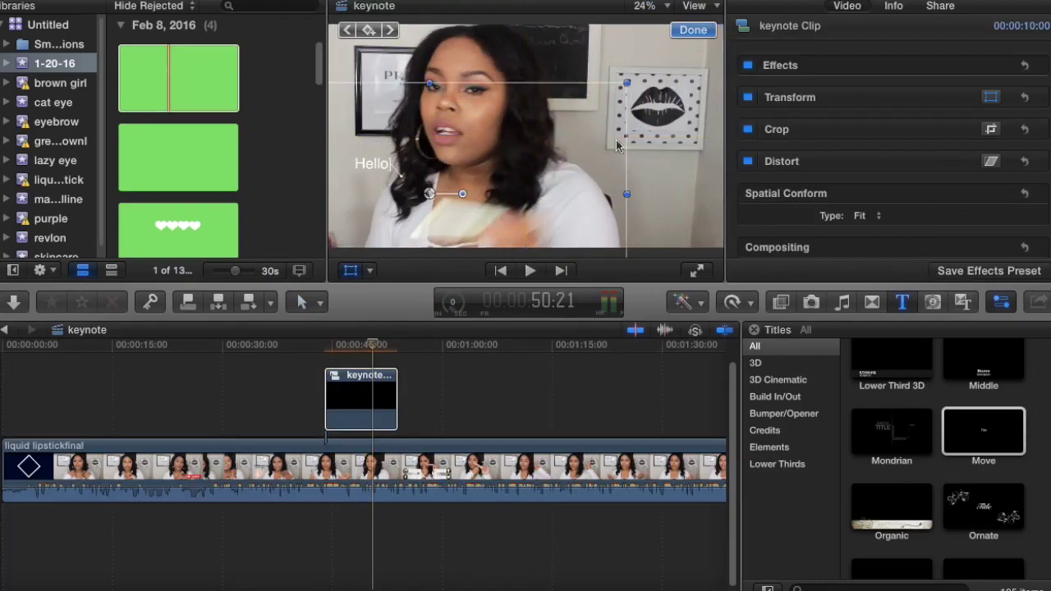
pyautogui.moveTo(657, 78); pyautogui.dragTo(669, 61)
pyautogui.moveTo(428, 194); pyautogui.dragTo(481, 231)
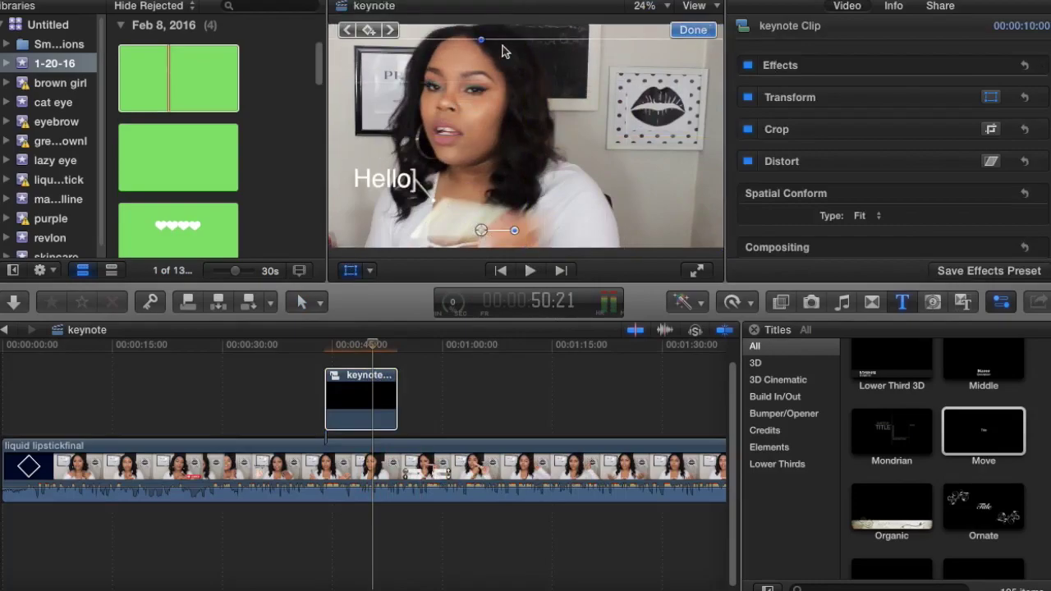
# Step: Play the repositioned compound clip over the footage to check the bracket, line and title animation
pyautogui.press('space')
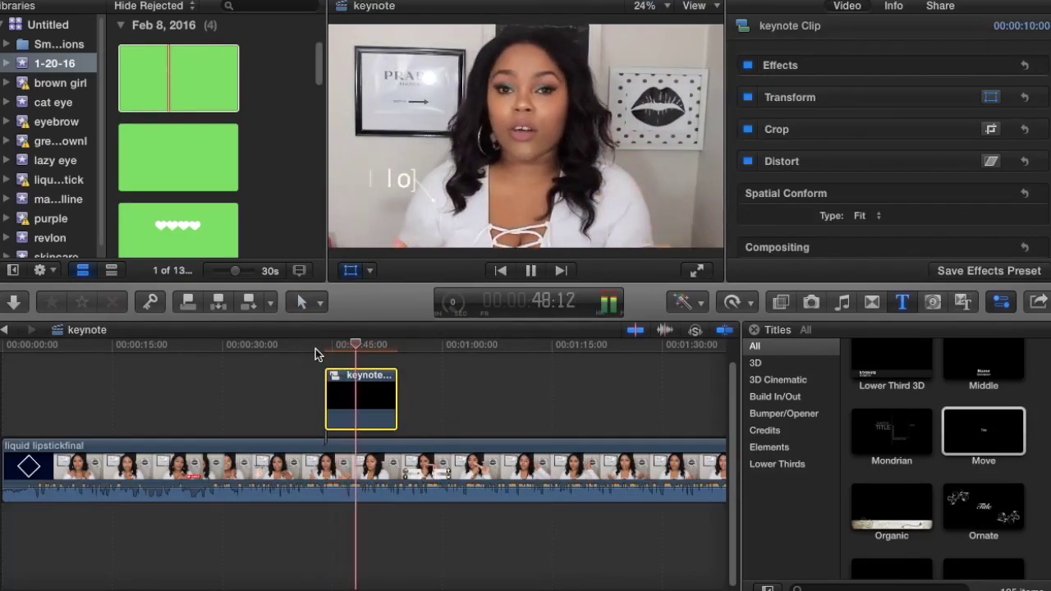
pyautogui.press('space')
pyautogui.click(375, 346)
pyautogui.press('space')
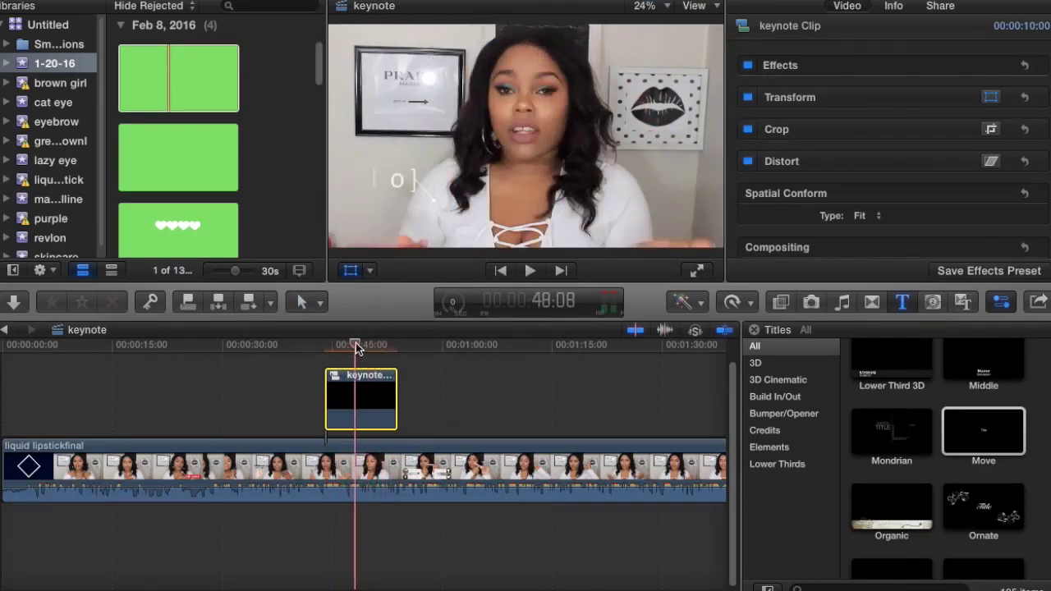